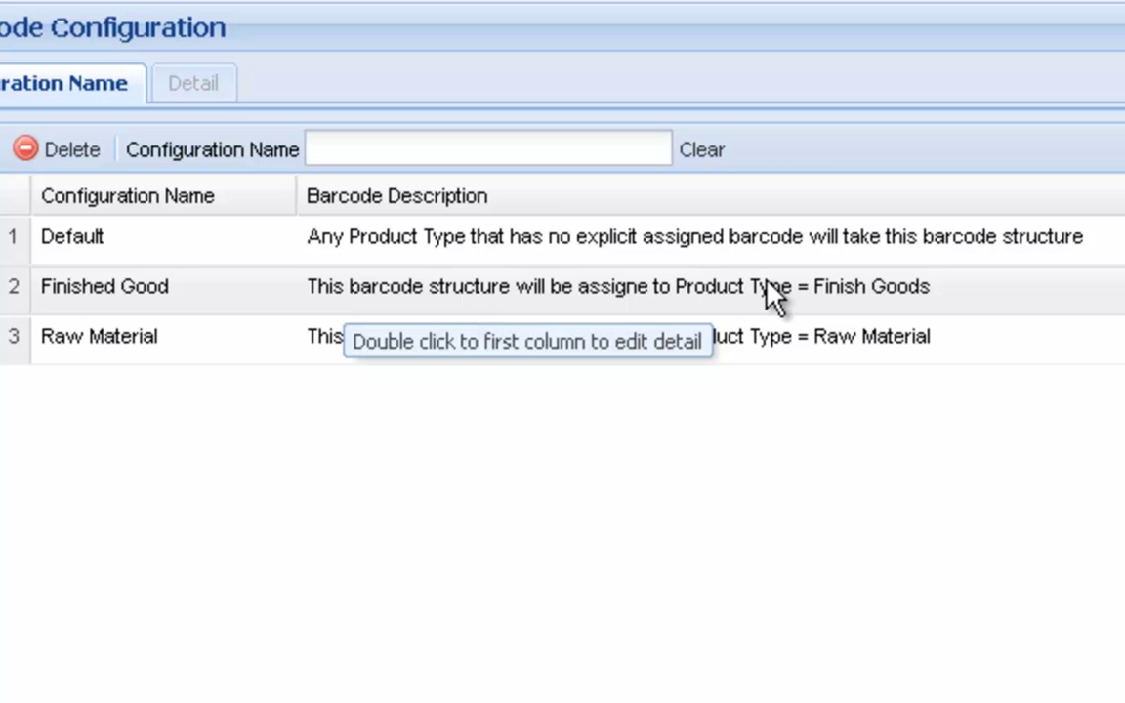
Open the Finished Good row from the Default, Finished Good and Raw Material configurations
double_click(78, 293)
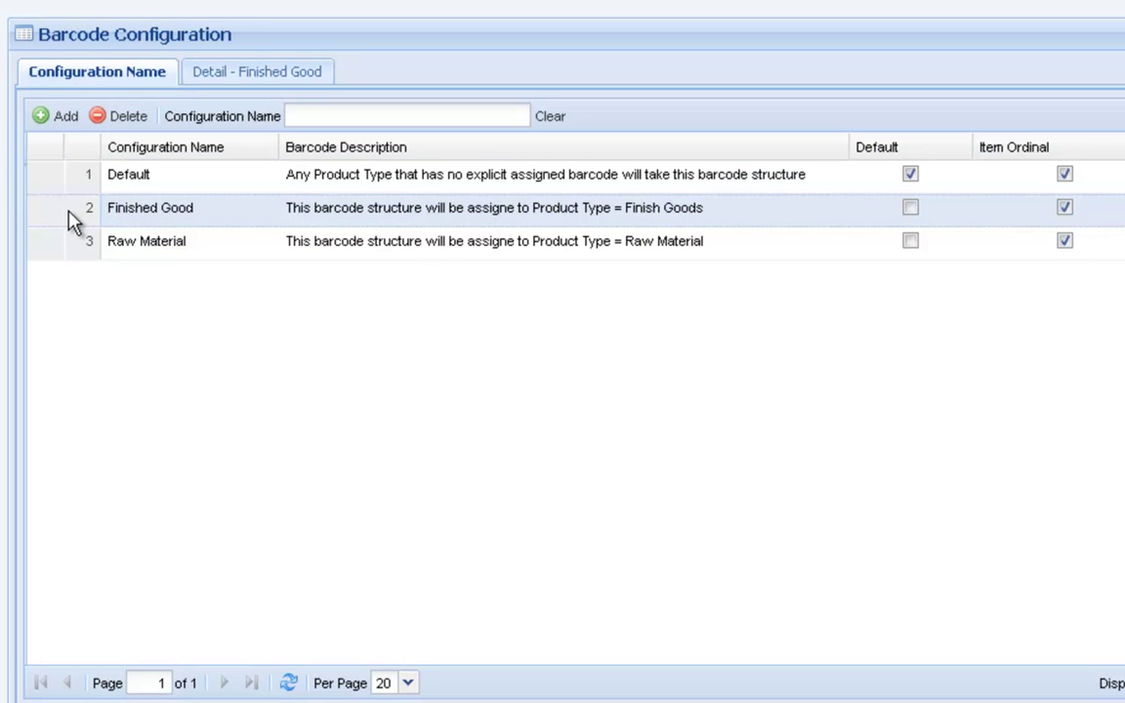
Show Finished Good's barcode fields beside the Excel coding spec, scrolled to the top
double_click(65, 217)
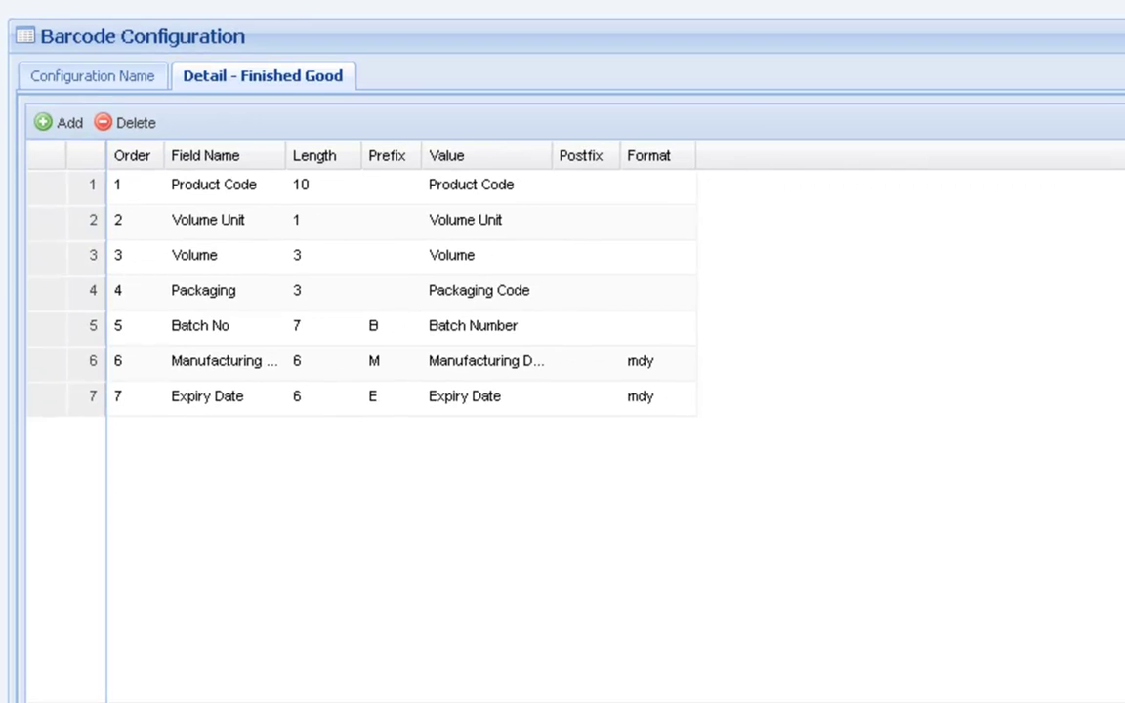
scroll(862, 613, "up", 3)
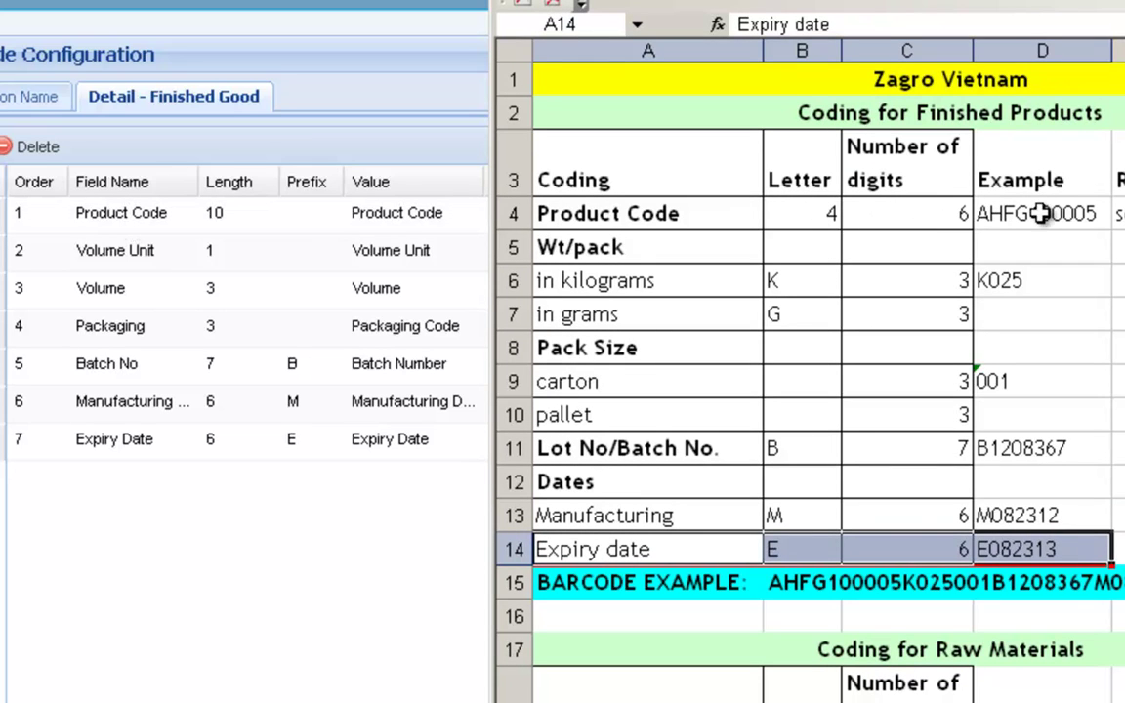
Compare the spec's Product Code and kilogram weight rows, breaking K025 into K and 025
left_click(820, 213)
left_click_drag(945, 213, 635, 213)
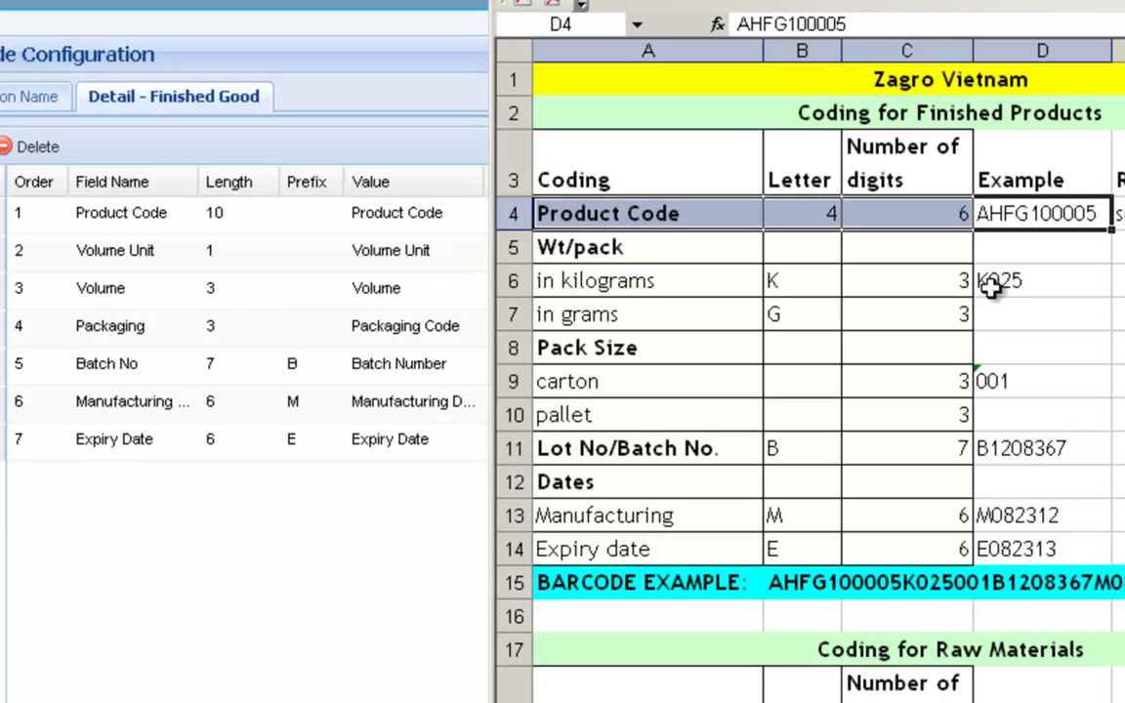
left_click_drag(574, 282, 1011, 286)
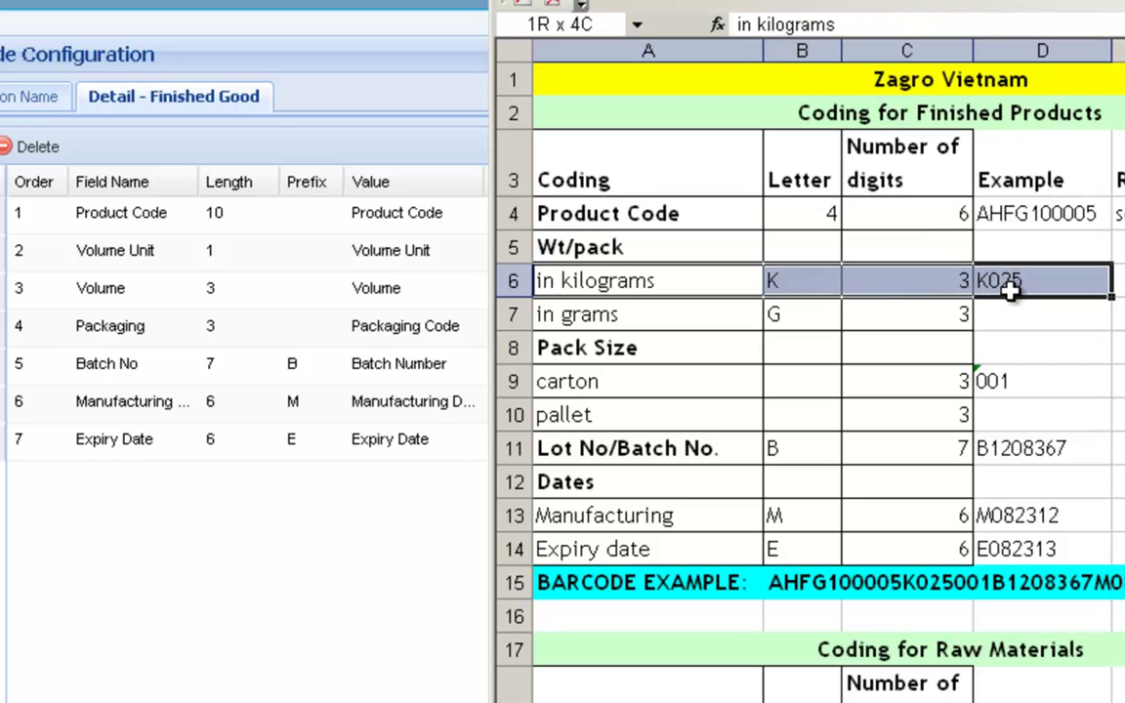
left_click(1005, 282)
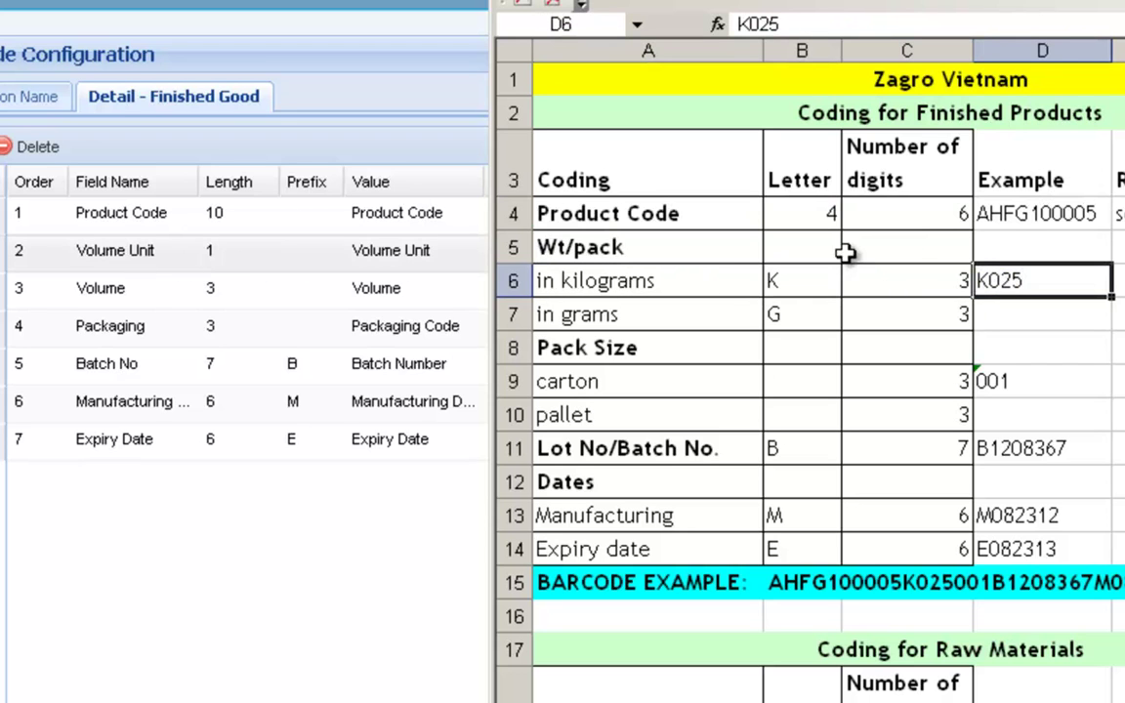
double_click(990, 281)
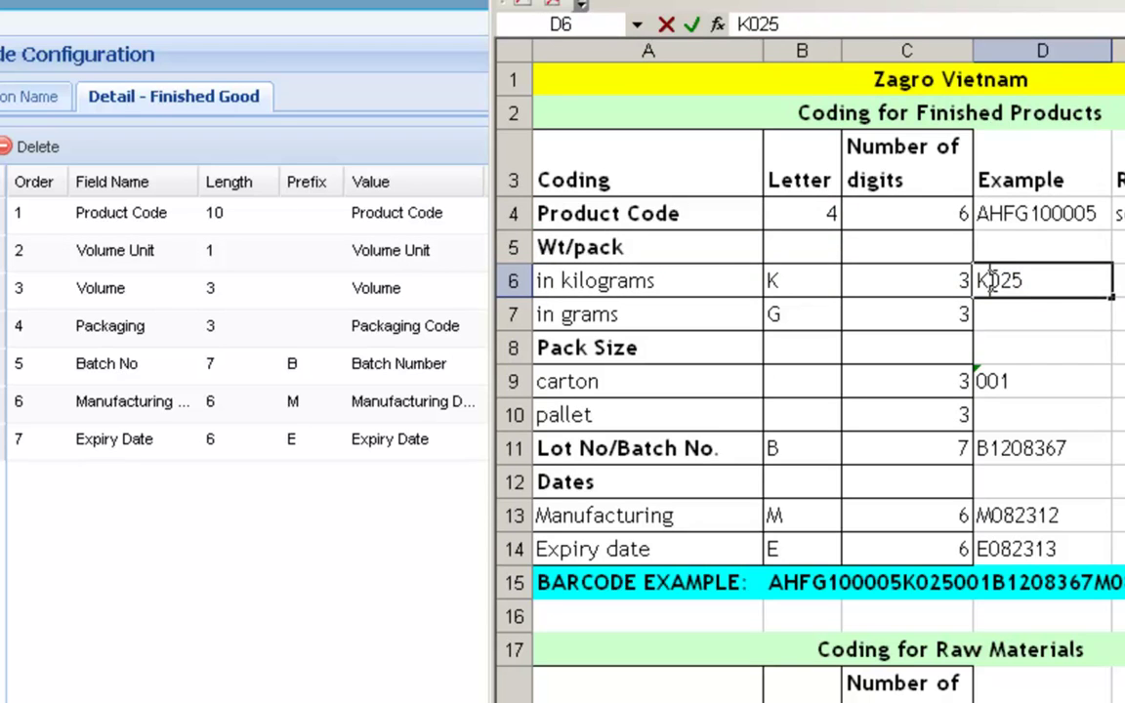
left_click_drag(988, 281, 978, 282)
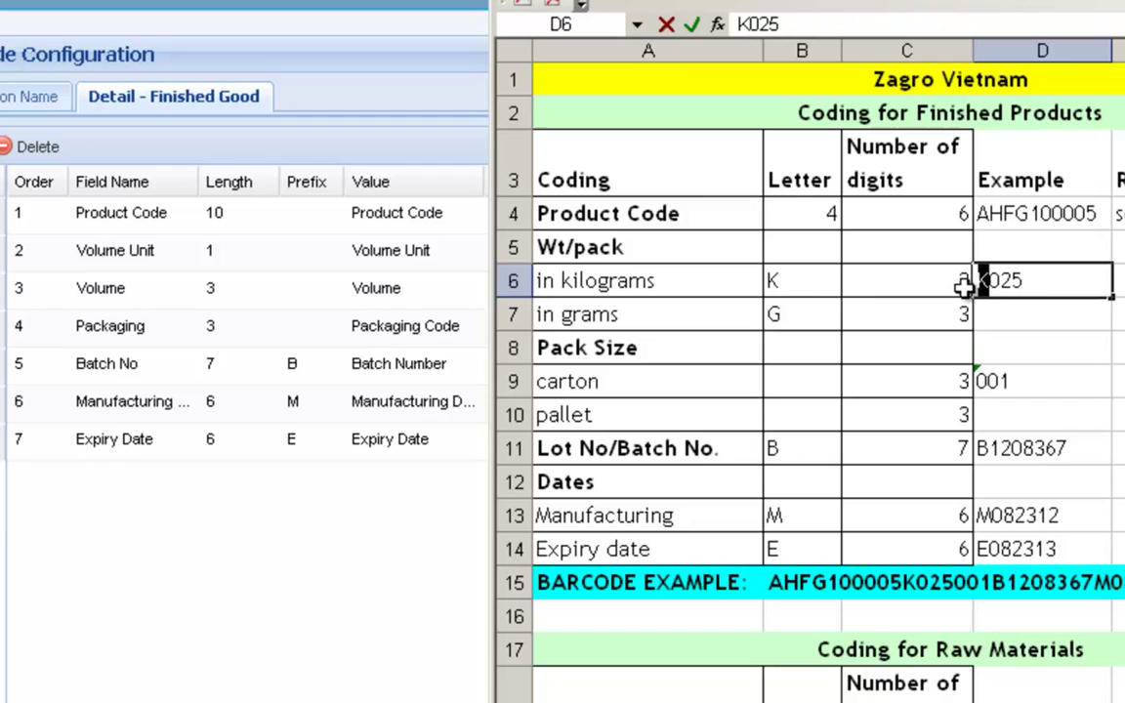
left_click_drag(1035, 281, 986, 280)
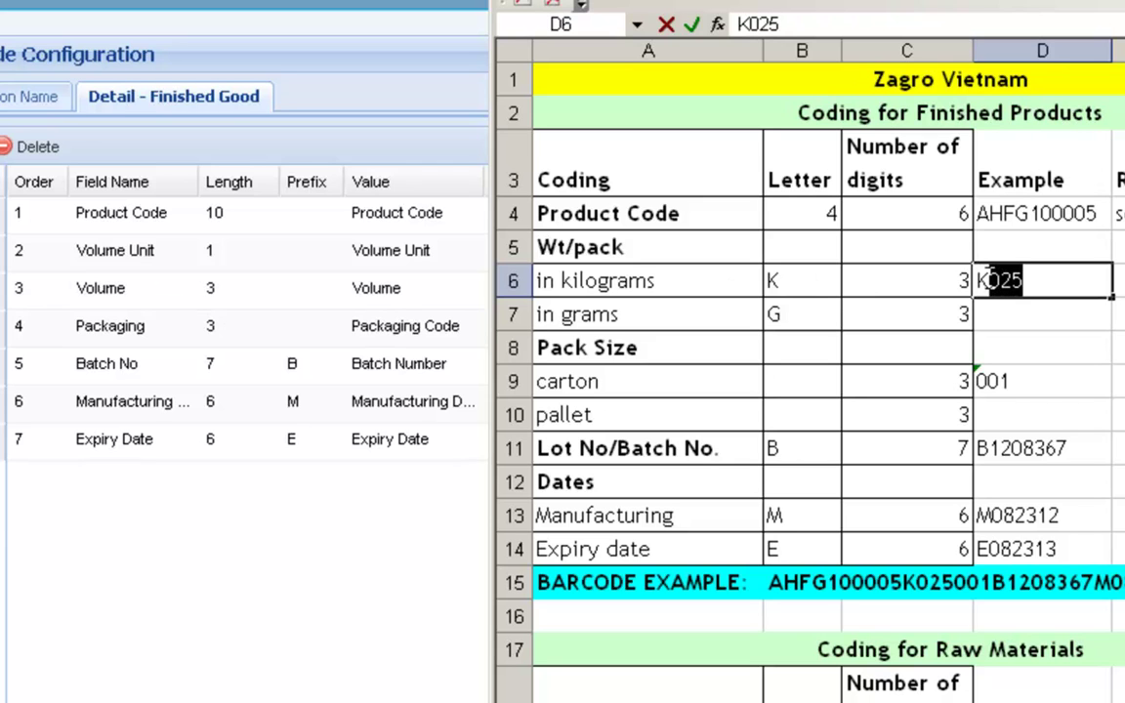
Leave the Packaging field unchanged and check the spec's 001 carton example
double_click(125, 328)
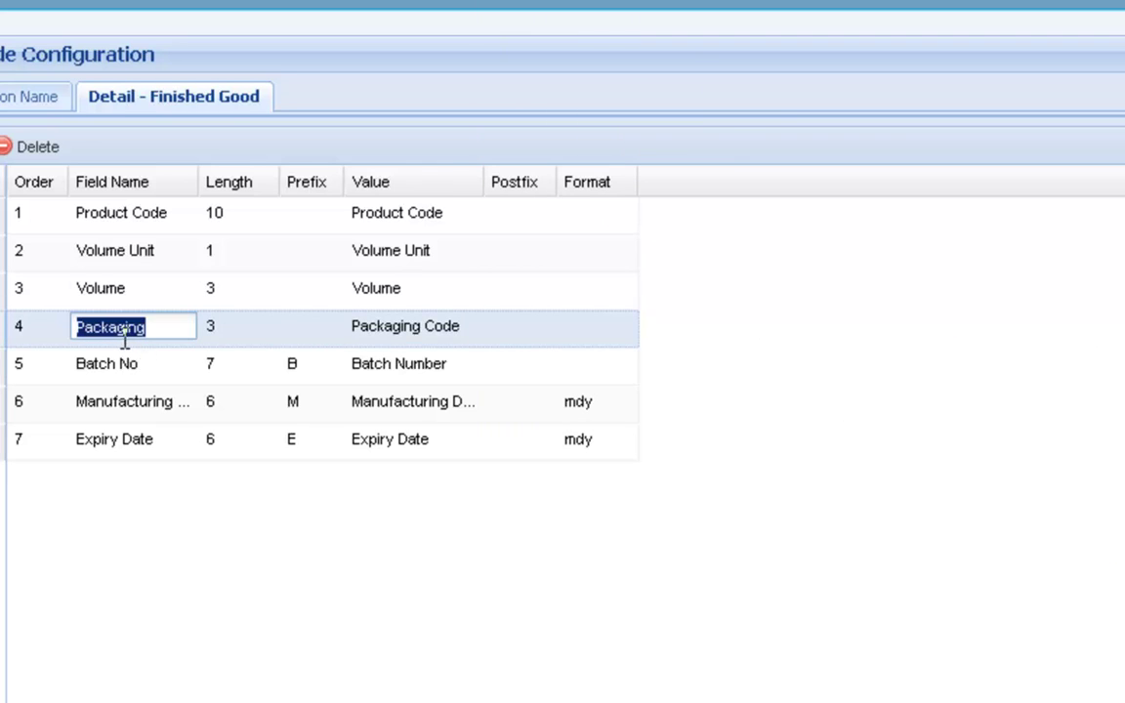
key("Return")
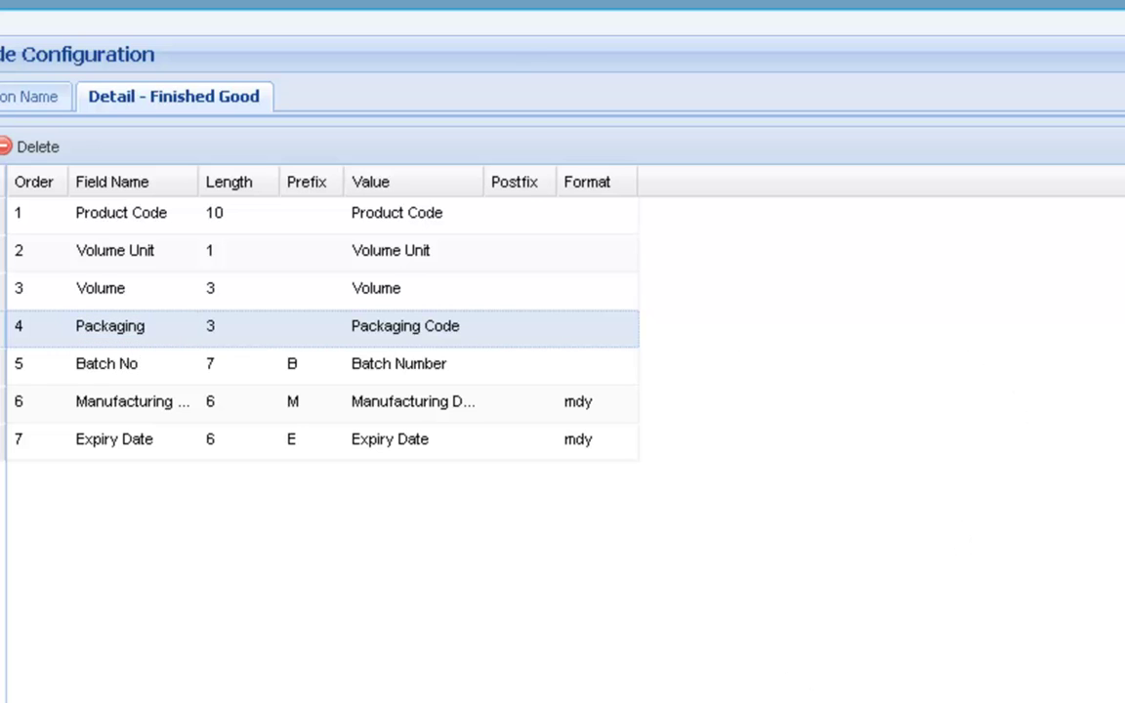
key("alt+Tab")
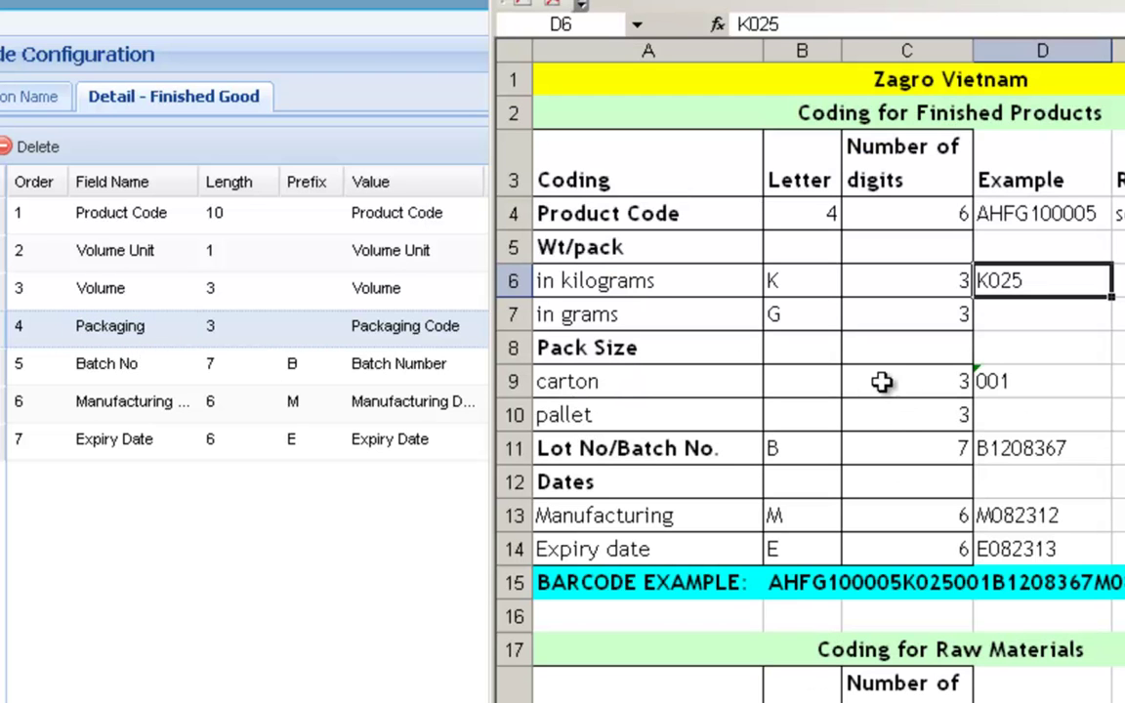
left_click(996, 382)
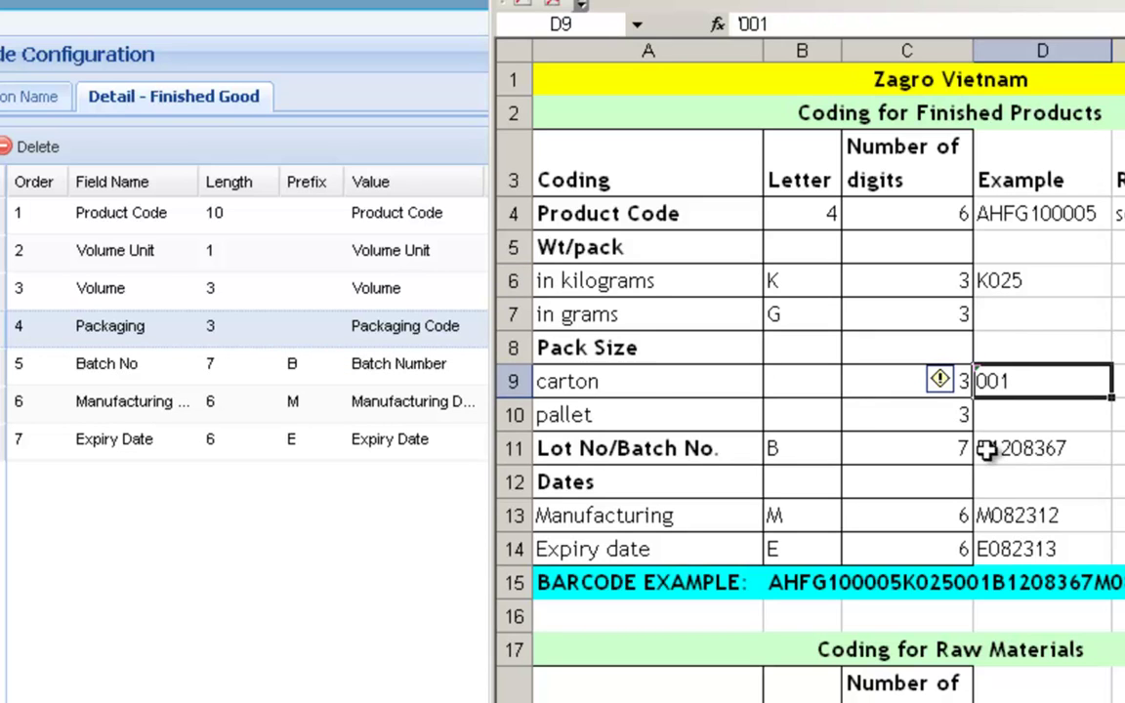
Check the batch number, manufacturing date and expiry date rows, then return to the configuration list
mouse_move(906, 448)
left_mouse_down()
mouse_move(1030, 448)
mouse_move(607, 449)
left_mouse_up()
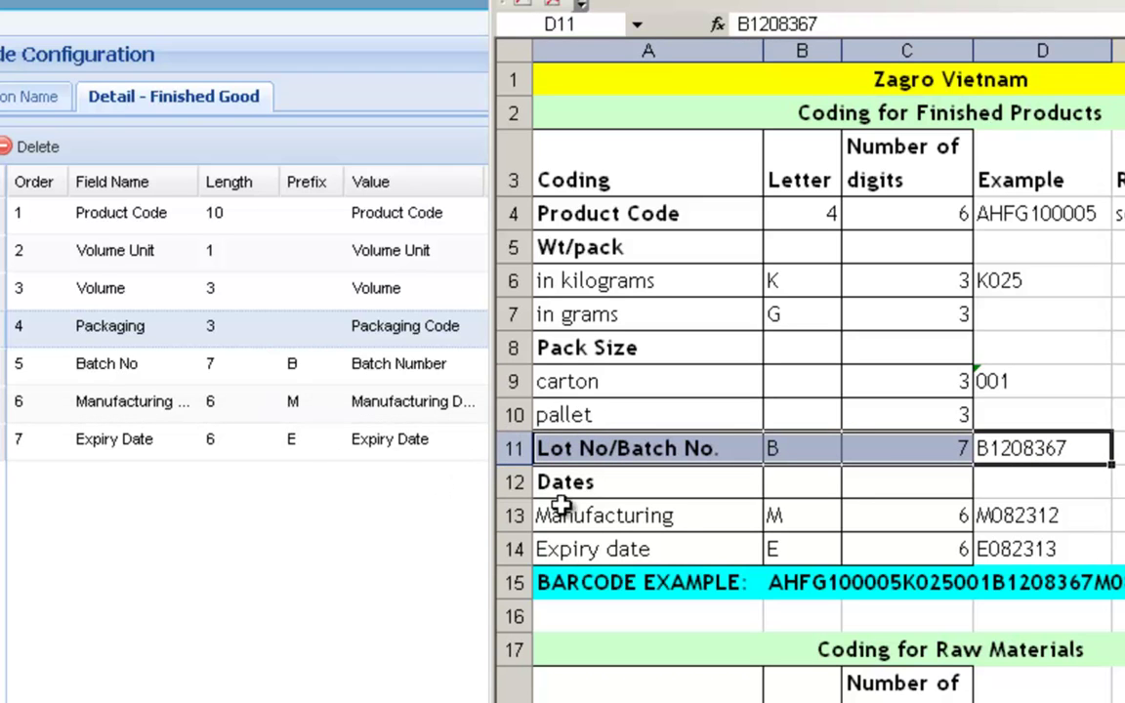
mouse_move(751, 519)
left_mouse_down()
mouse_move(721, 519)
mouse_move(982, 516)
left_mouse_up()
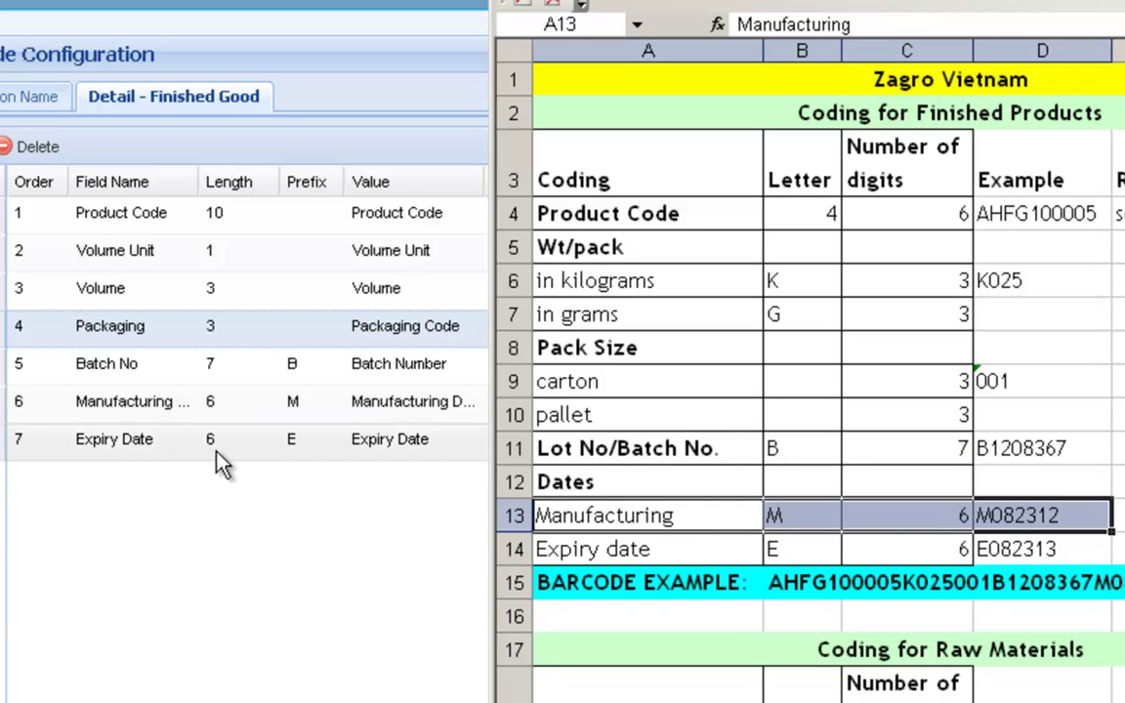
left_click_drag(635, 545, 1000, 548)
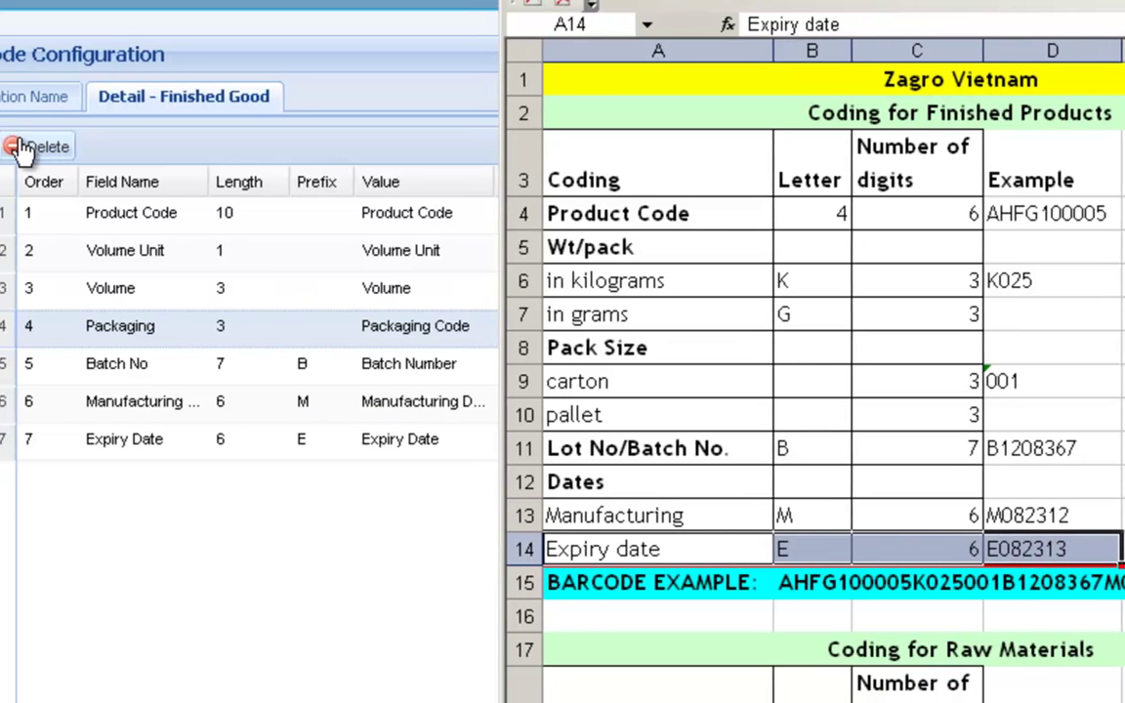
left_click(86, 108)
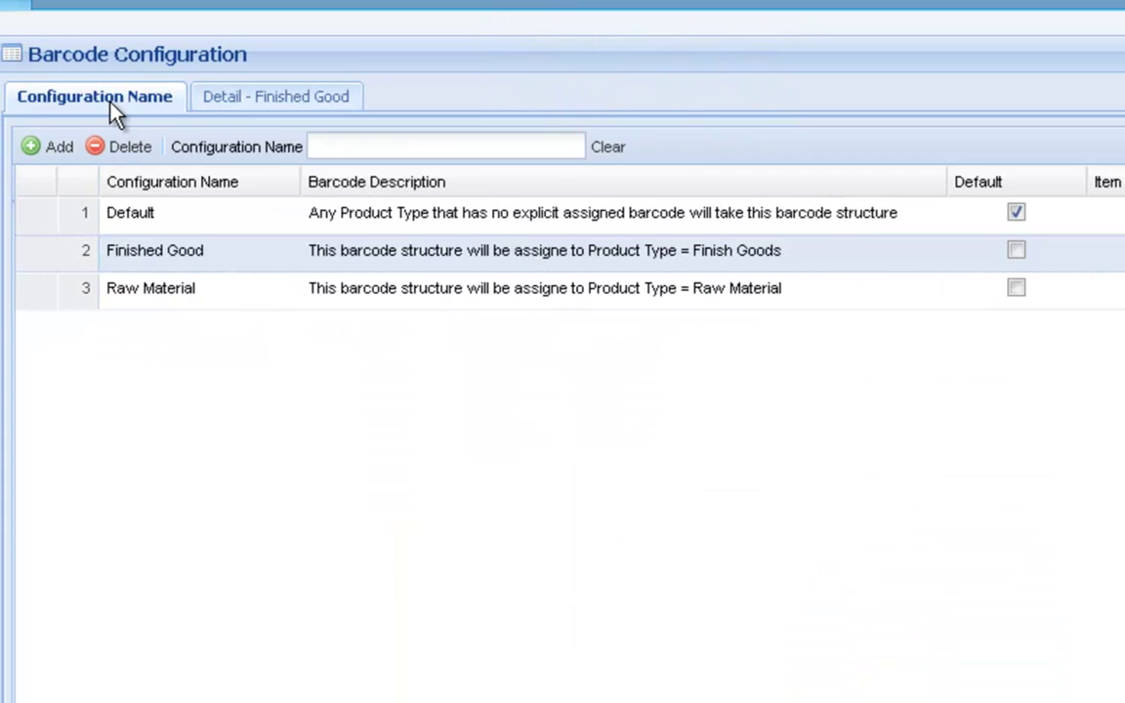
Open the Raw Material configuration and scroll Excel to the raw-materials coding section
double_click(39, 298)
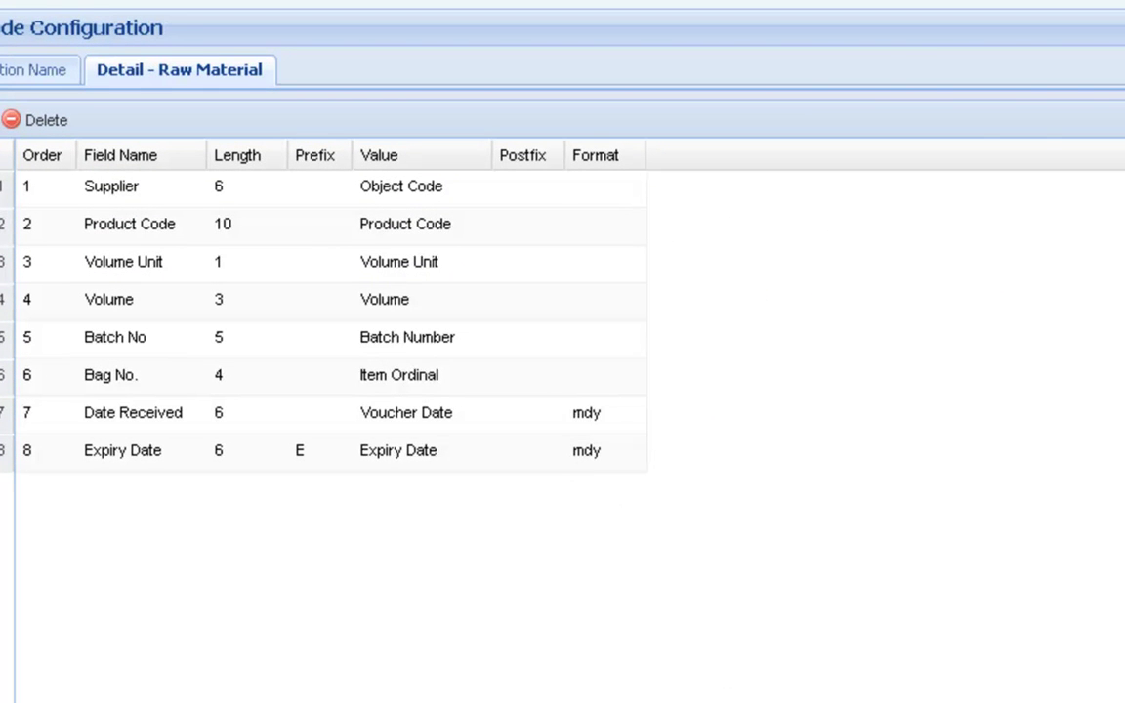
scroll(909, 294, "down", 3)
scroll(887, 171, "down", 4)
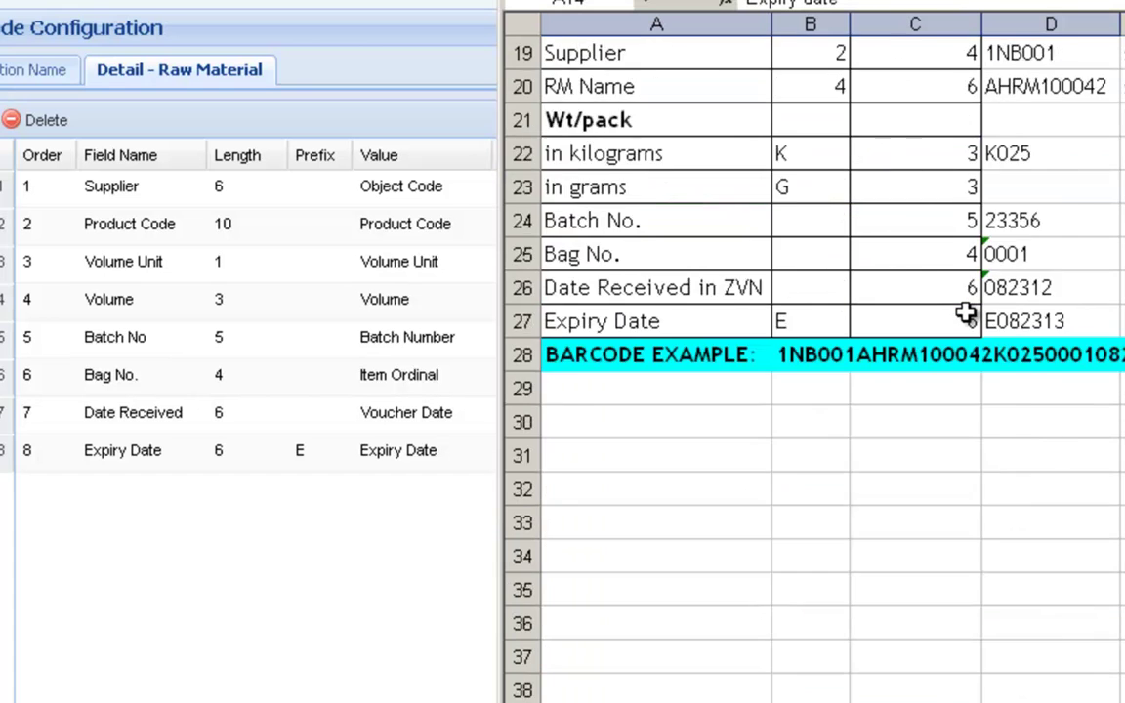
scroll(891, 313, "up", 2)
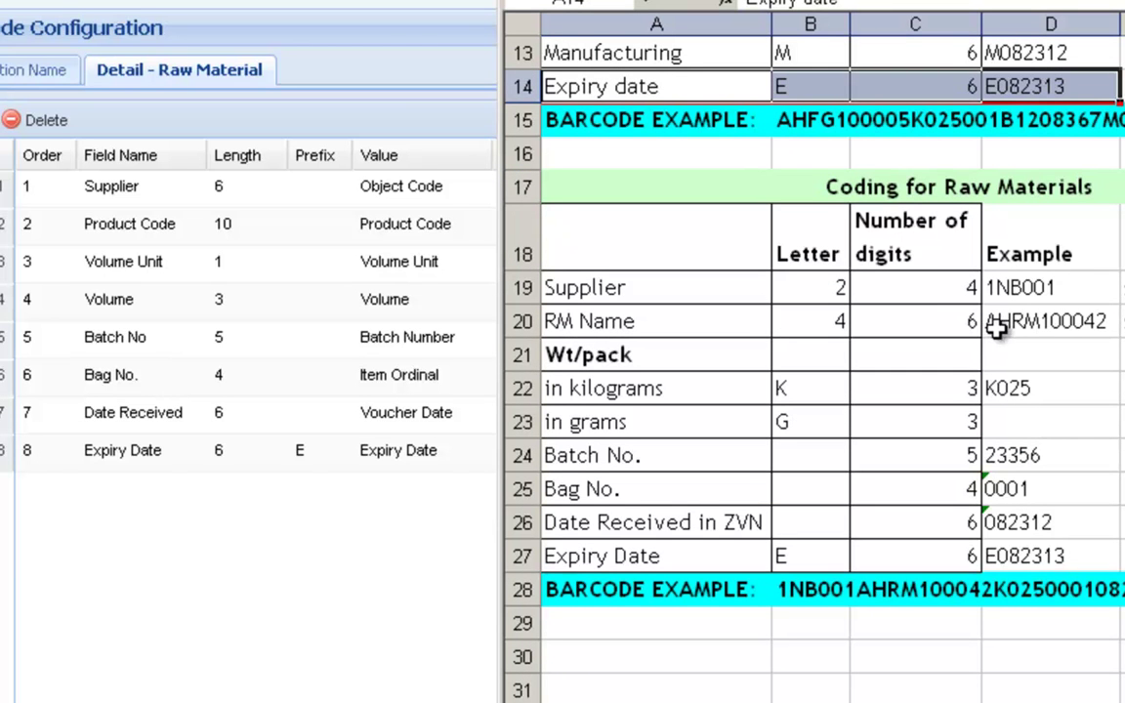
scroll(995, 329, "down", 1)
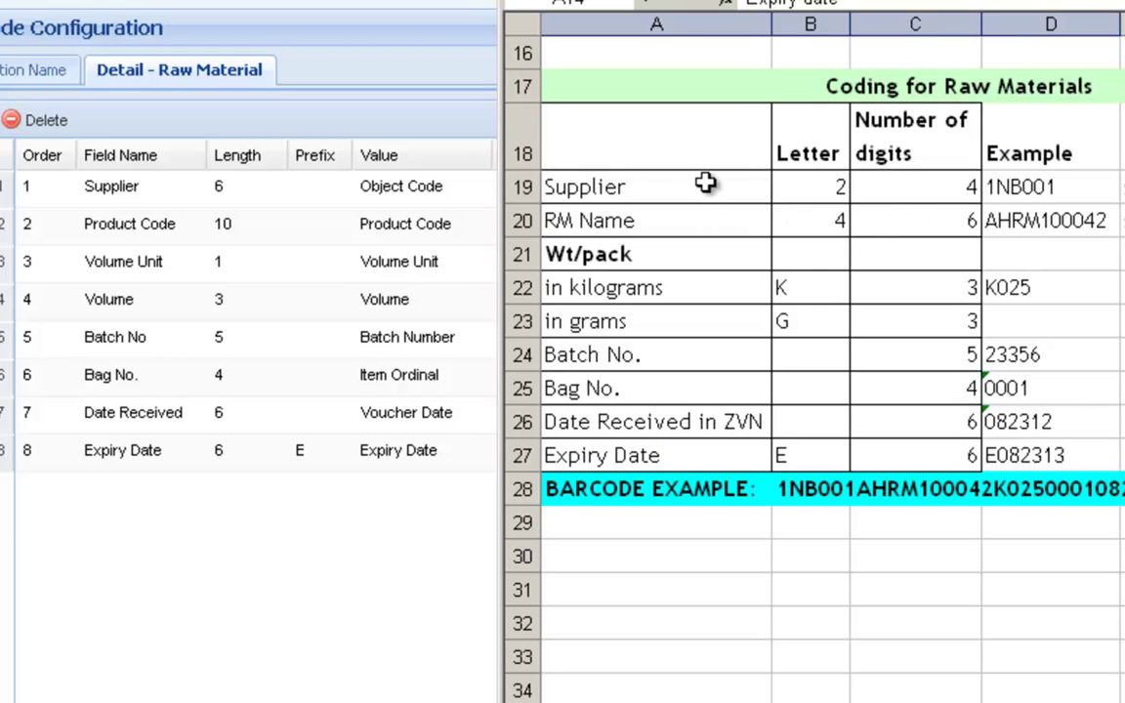
Check the spec's Supplier and RM Name rows against the Raw Material fields
left_click(918, 186)
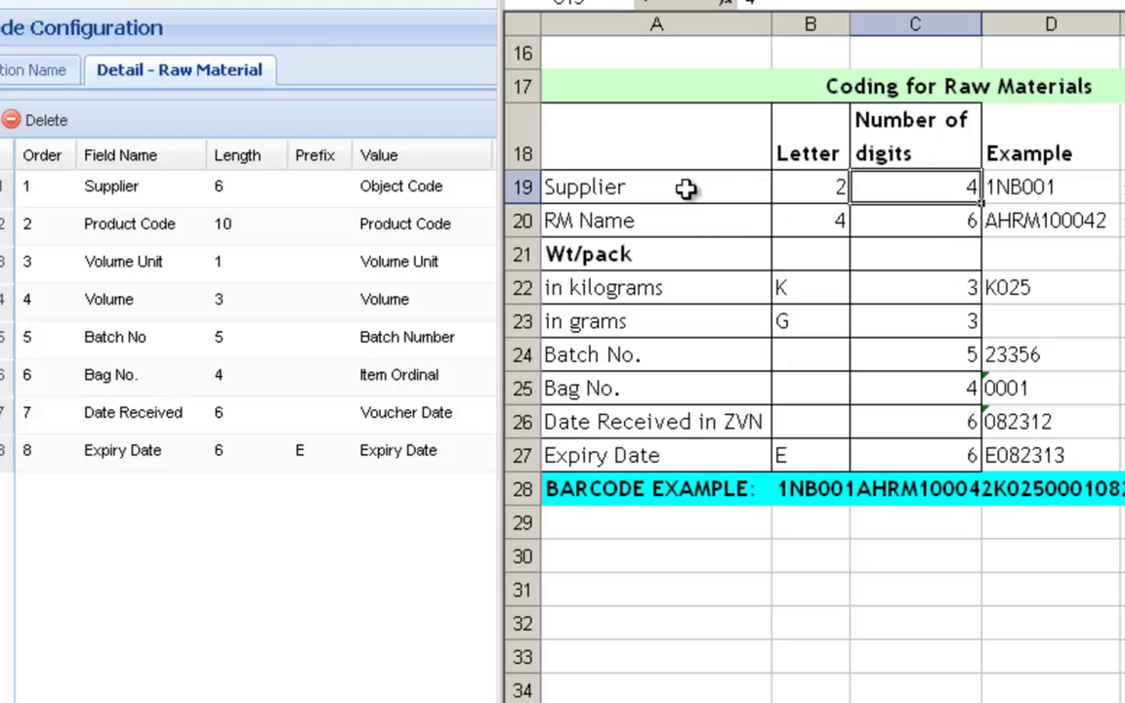
left_click_drag(686, 187, 1012, 186)
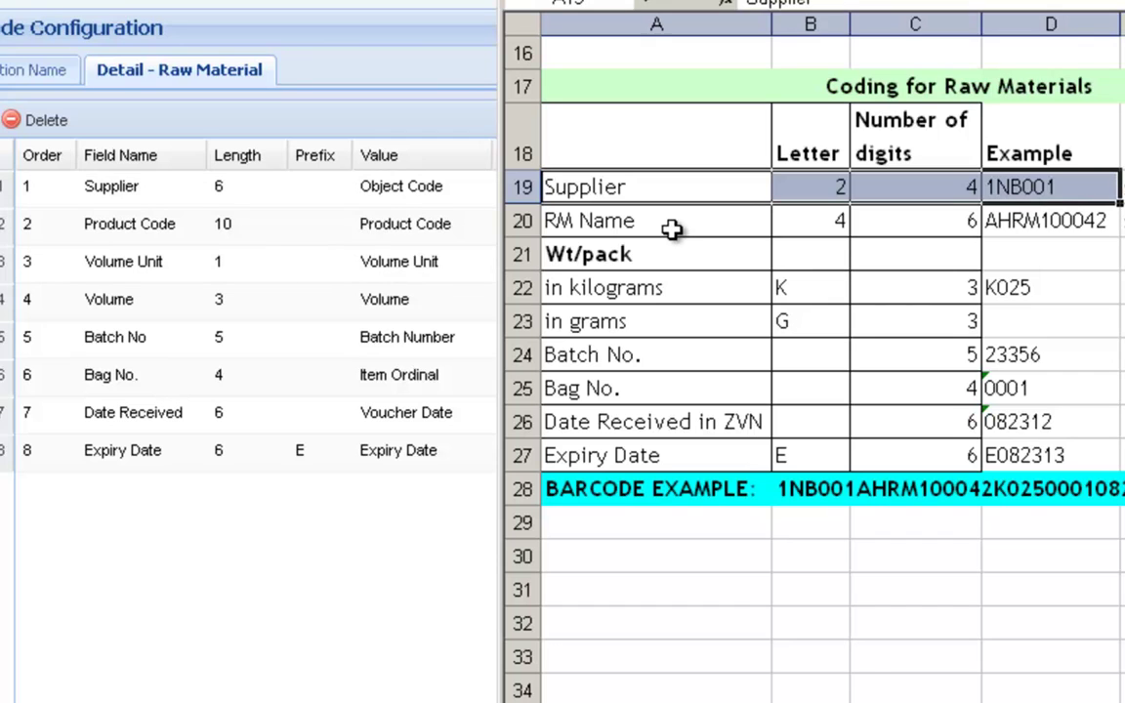
left_click_drag(672, 225, 952, 221)
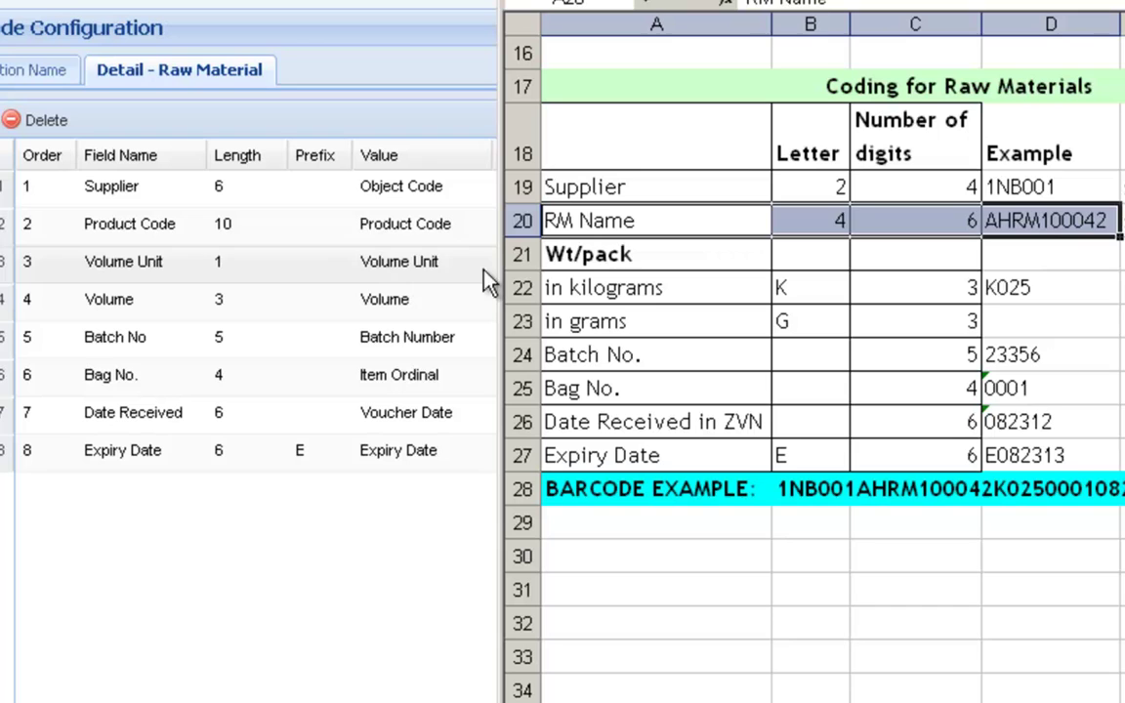
double_click(1000, 287)
key("shift+Left")
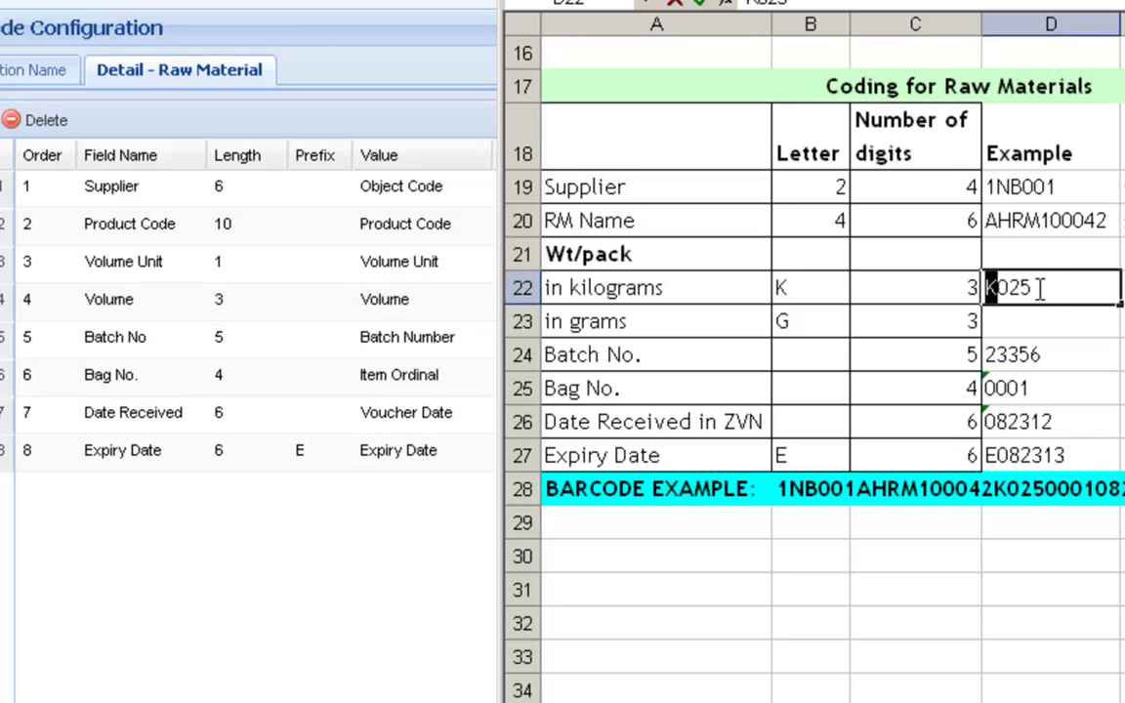
left_click_drag(1037, 287, 1002, 282)
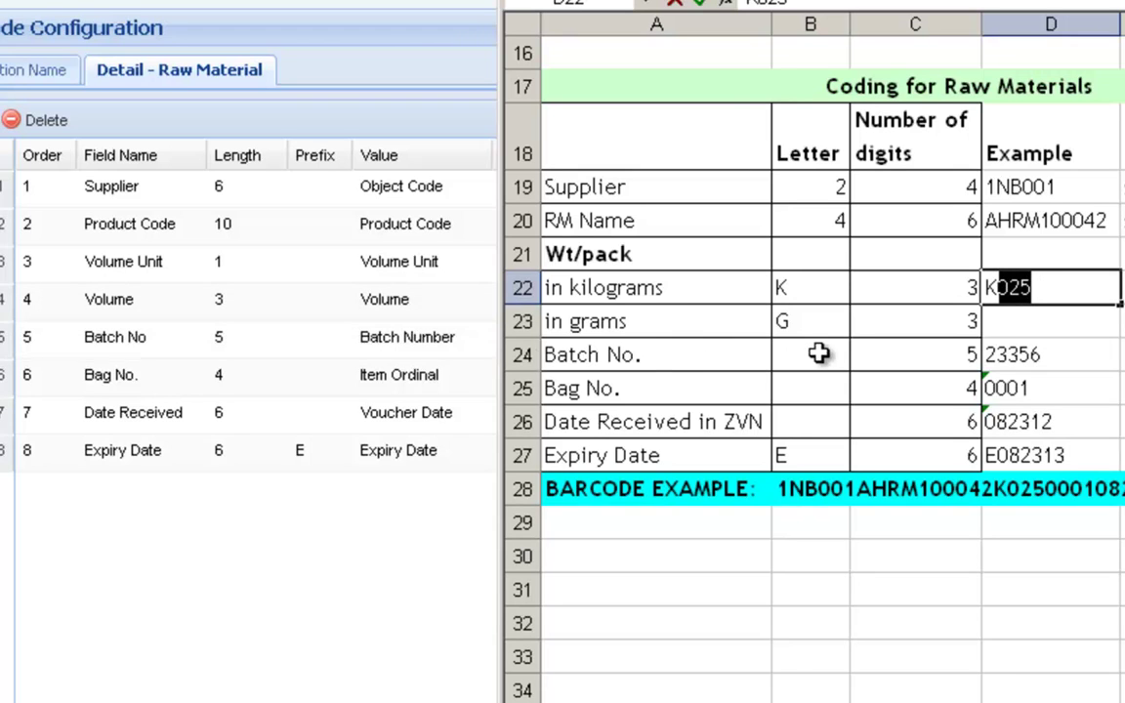
mouse_move(705, 354)
left_mouse_down()
mouse_move(999, 354)
mouse_move(986, 354)
left_mouse_up()
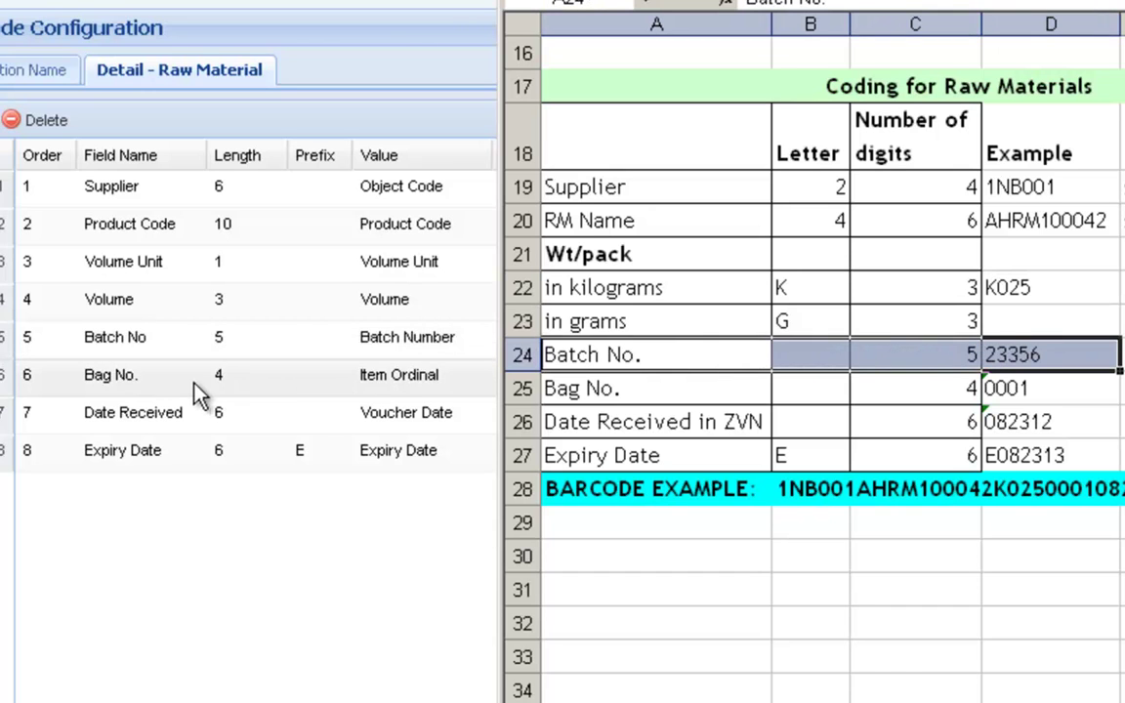
left_click_drag(685, 383, 986, 387)
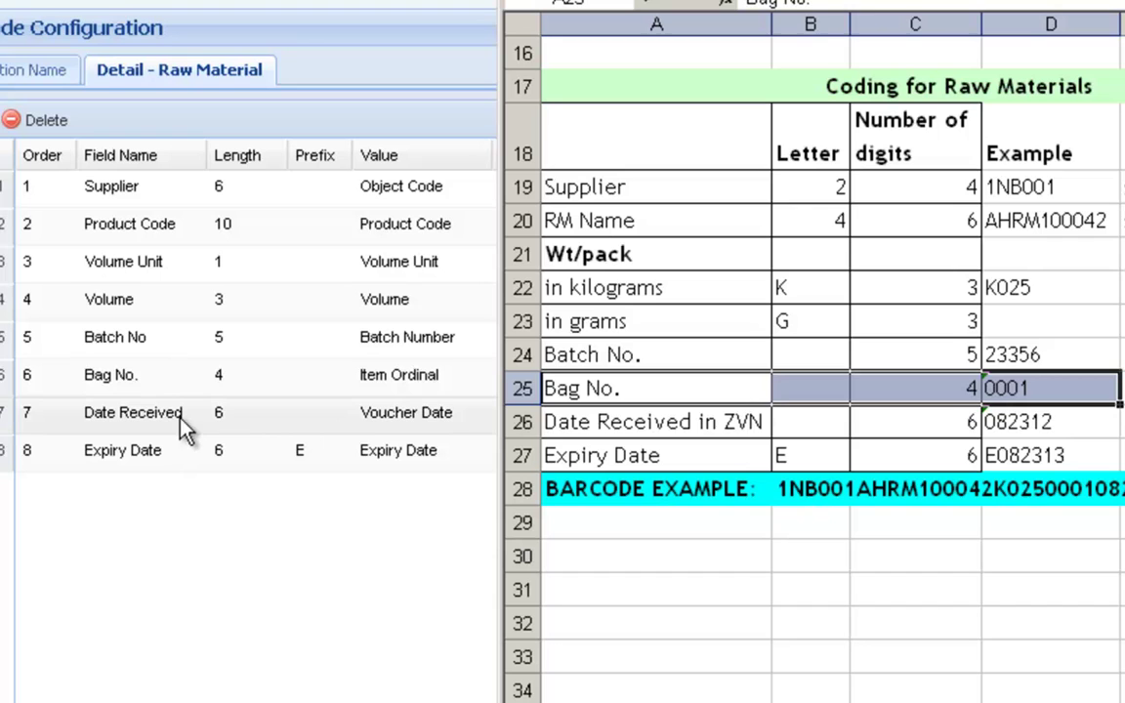
left_click_drag(615, 422, 1035, 418)
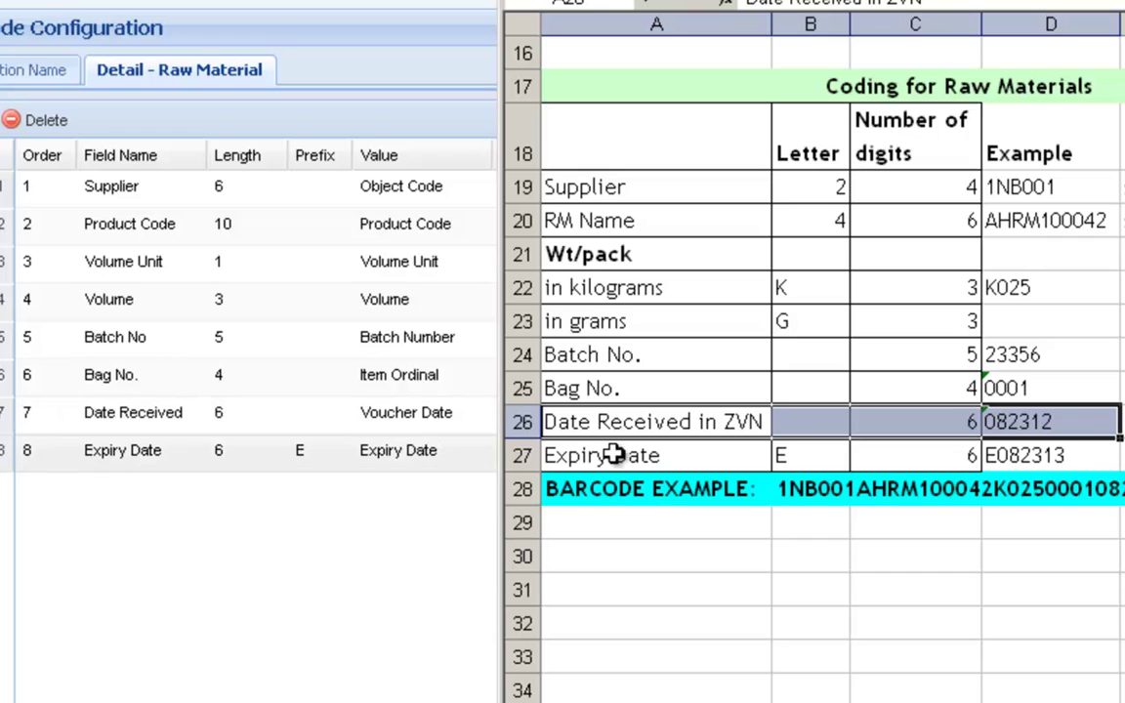
left_click_drag(613, 455, 1016, 457)
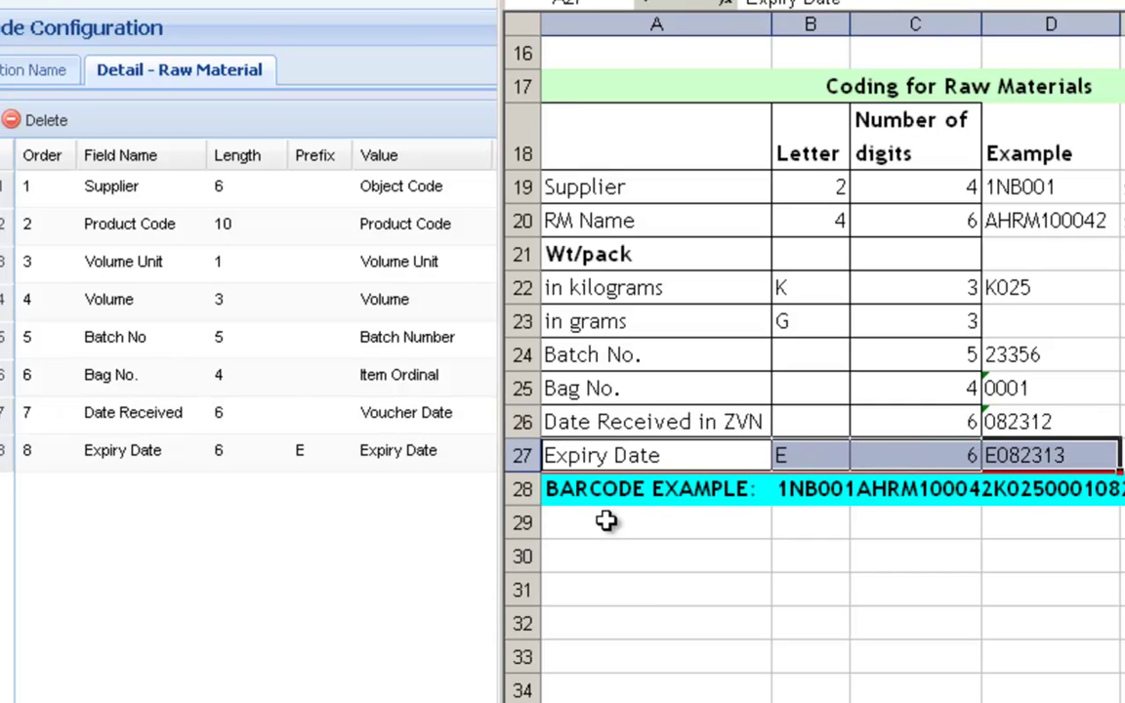
Keep Raw Material's Expiry Date field value as Expiry Date and return to the three configurations
left_click(475, 467)
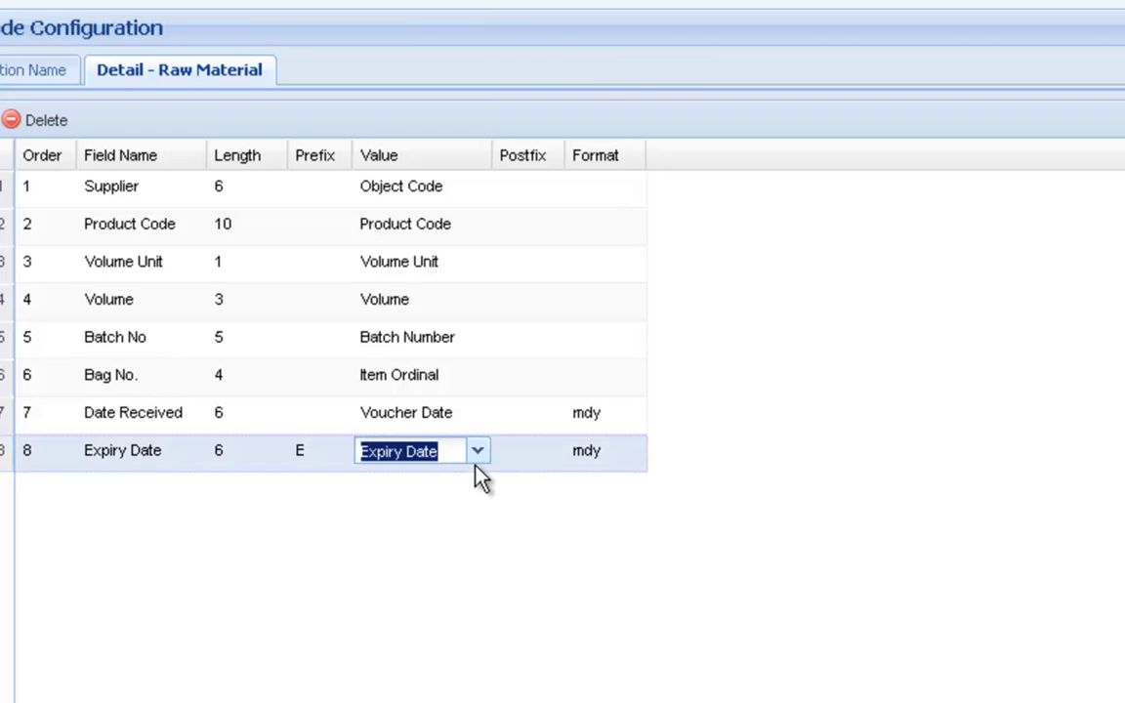
left_click(478, 453)
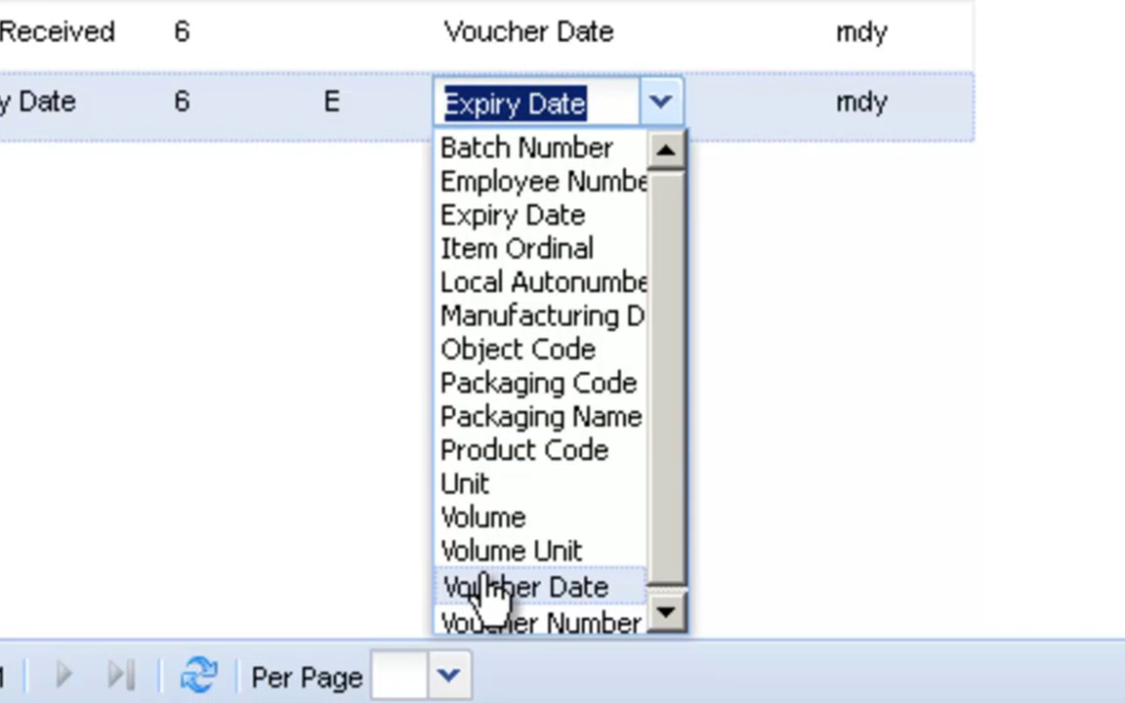
left_click(513, 215)
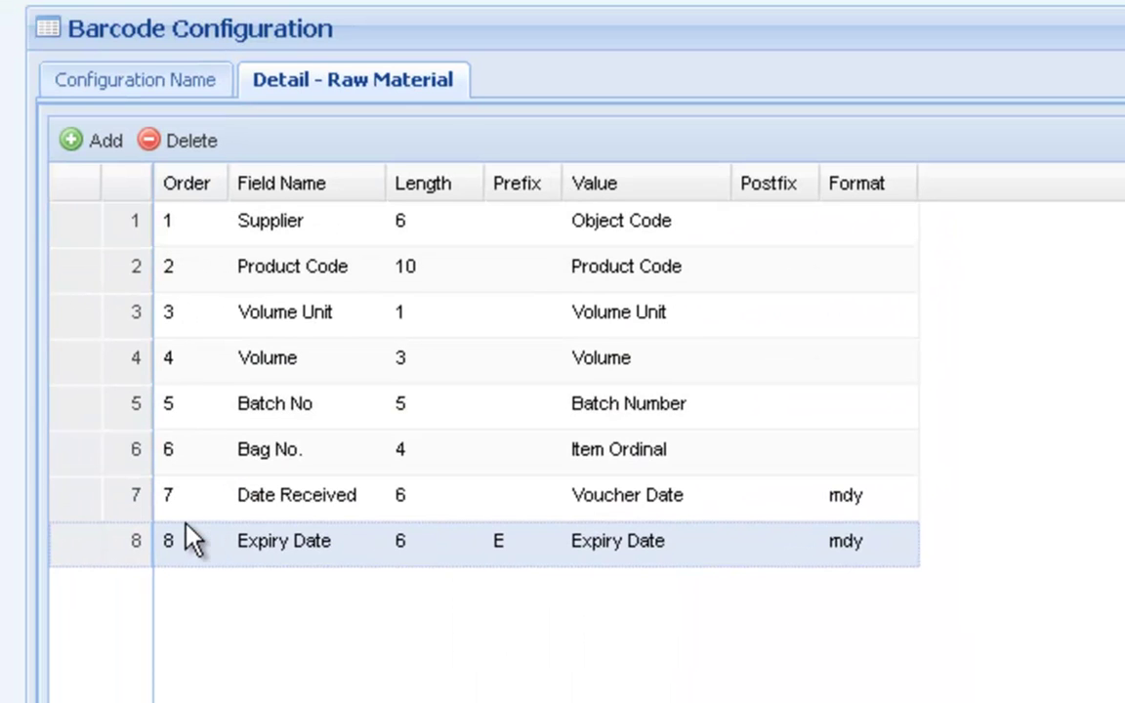
left_click(147, 88)
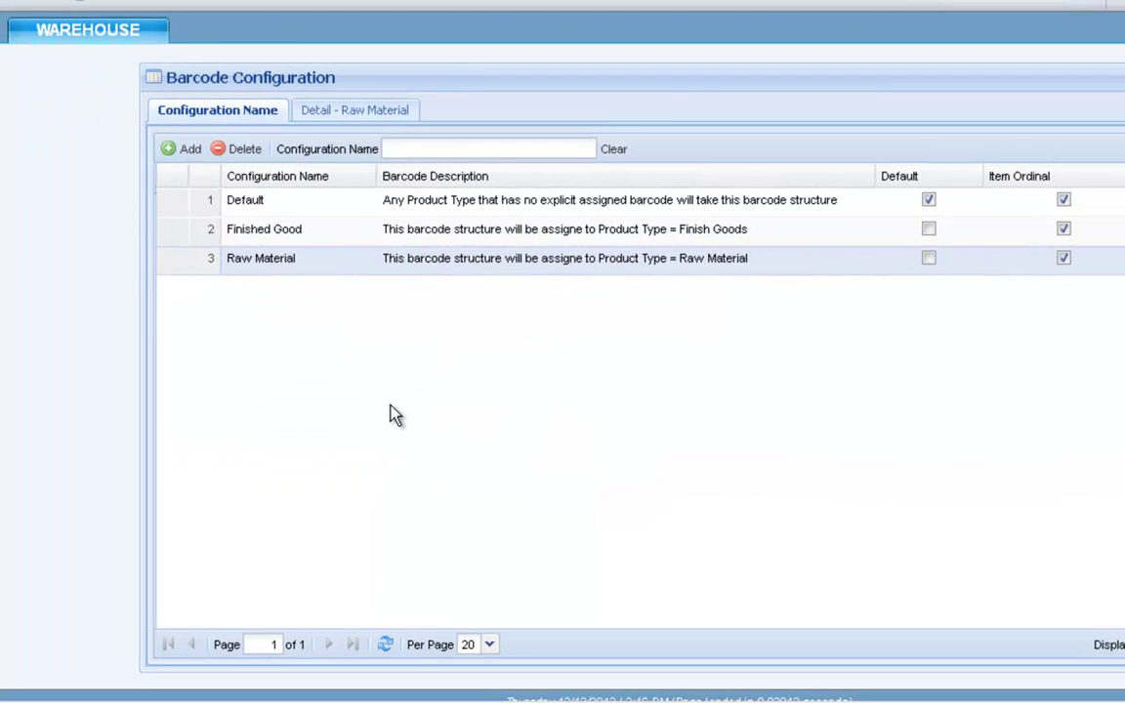
Navigate through the WAREHOUSE menu to the List of Product Type catalog
left_click(112, 44)
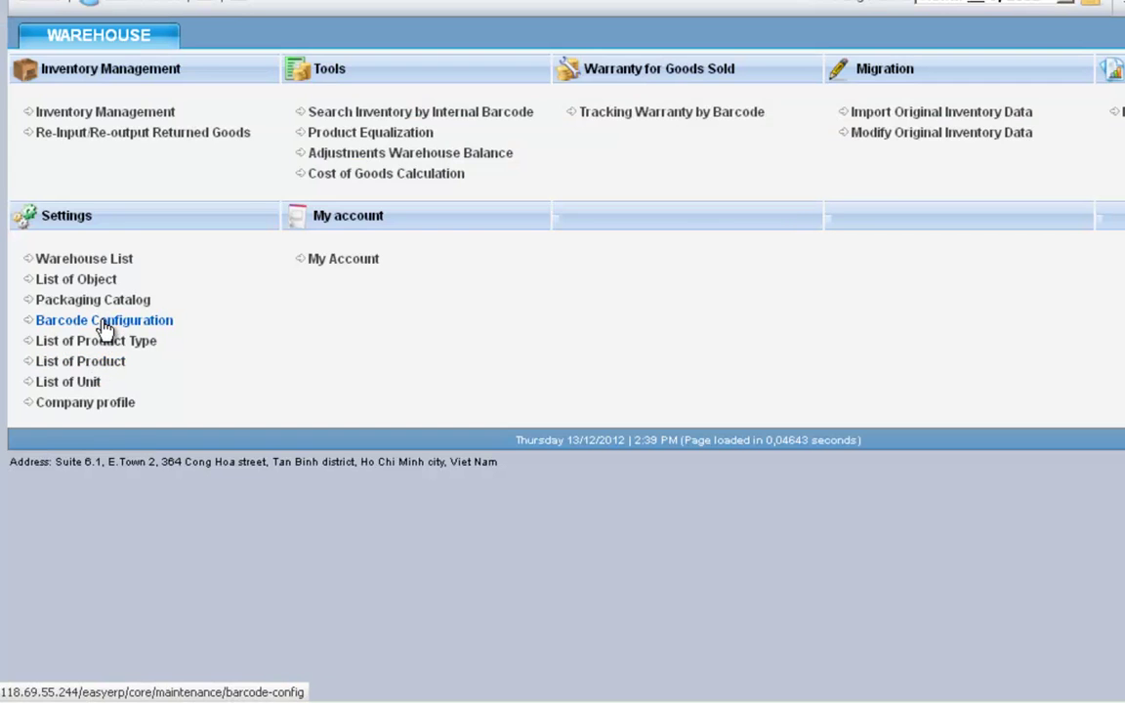
left_click(166, 320)
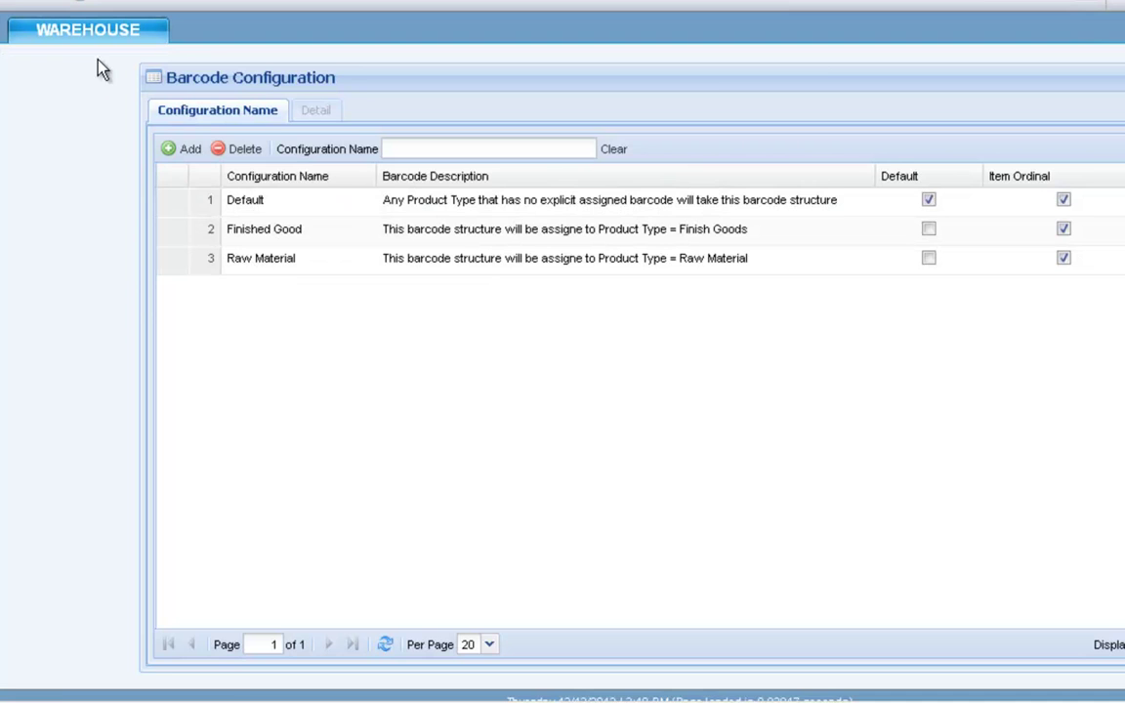
left_click(84, 36)
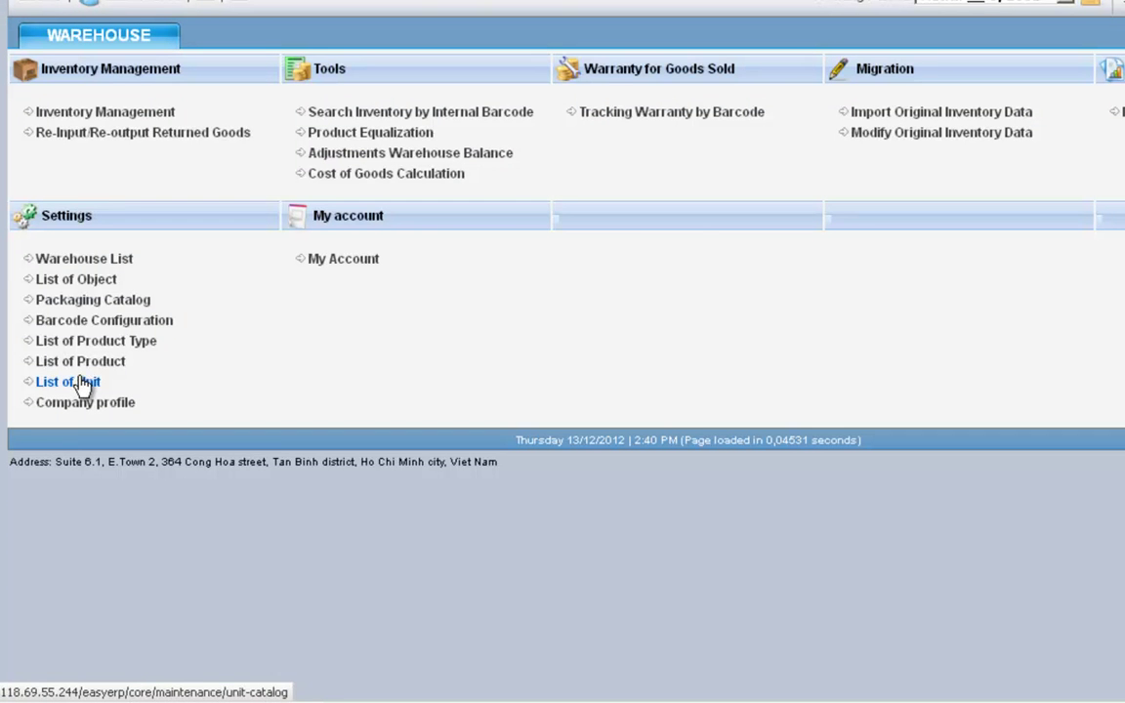
left_click(118, 348)
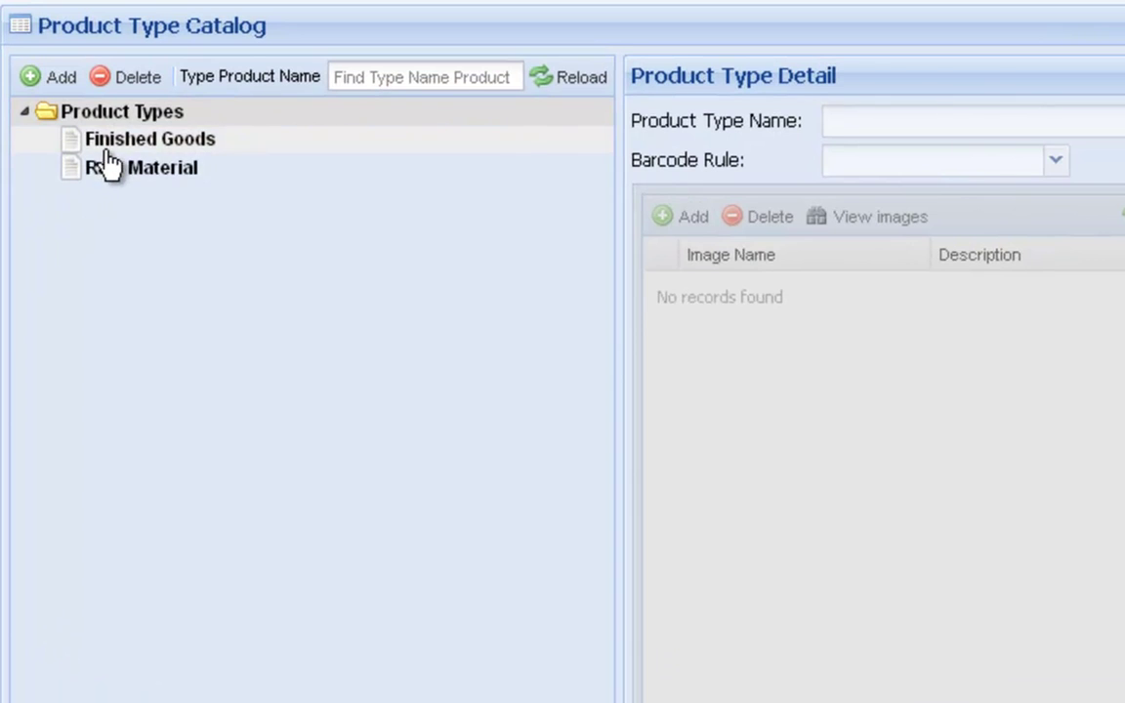
Confirm Finished Goods and Raw Material types keep their matching barcode rules
left_click(108, 151)
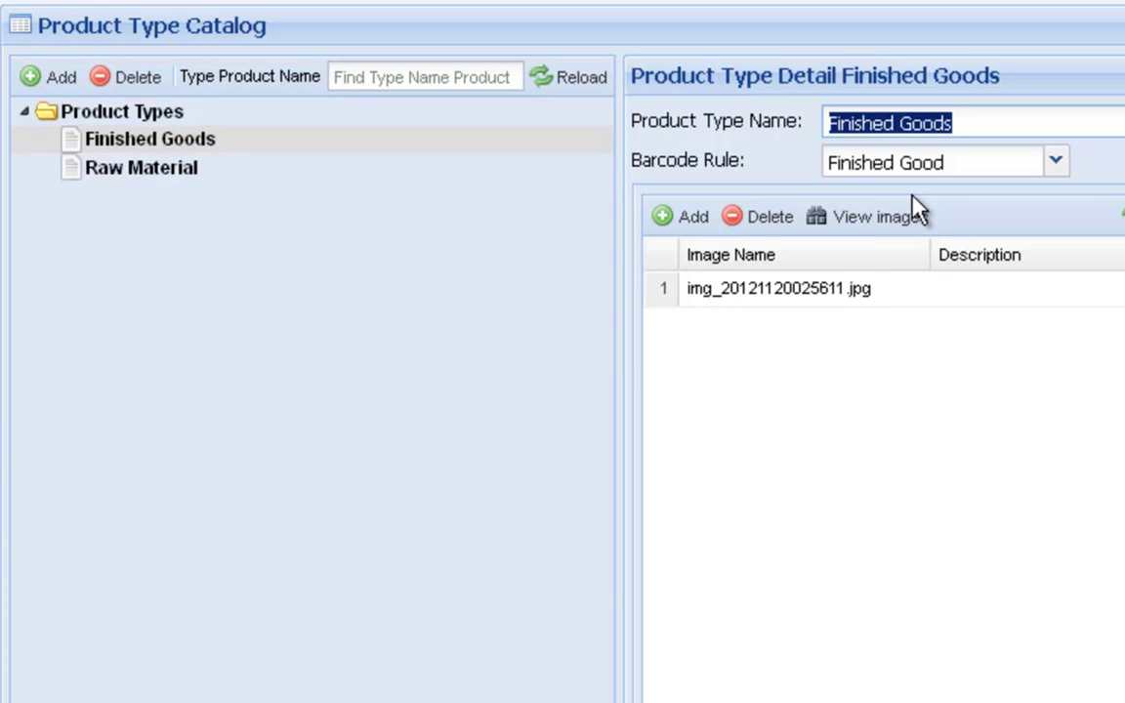
left_click(1056, 163)
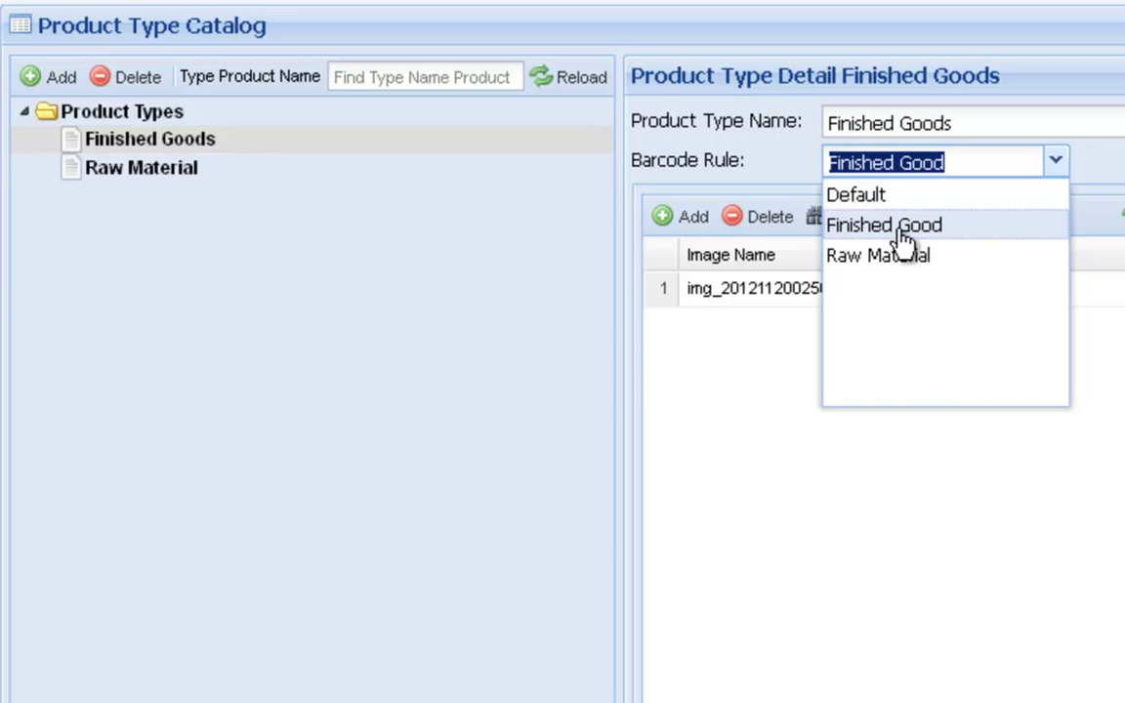
left_click(152, 173)
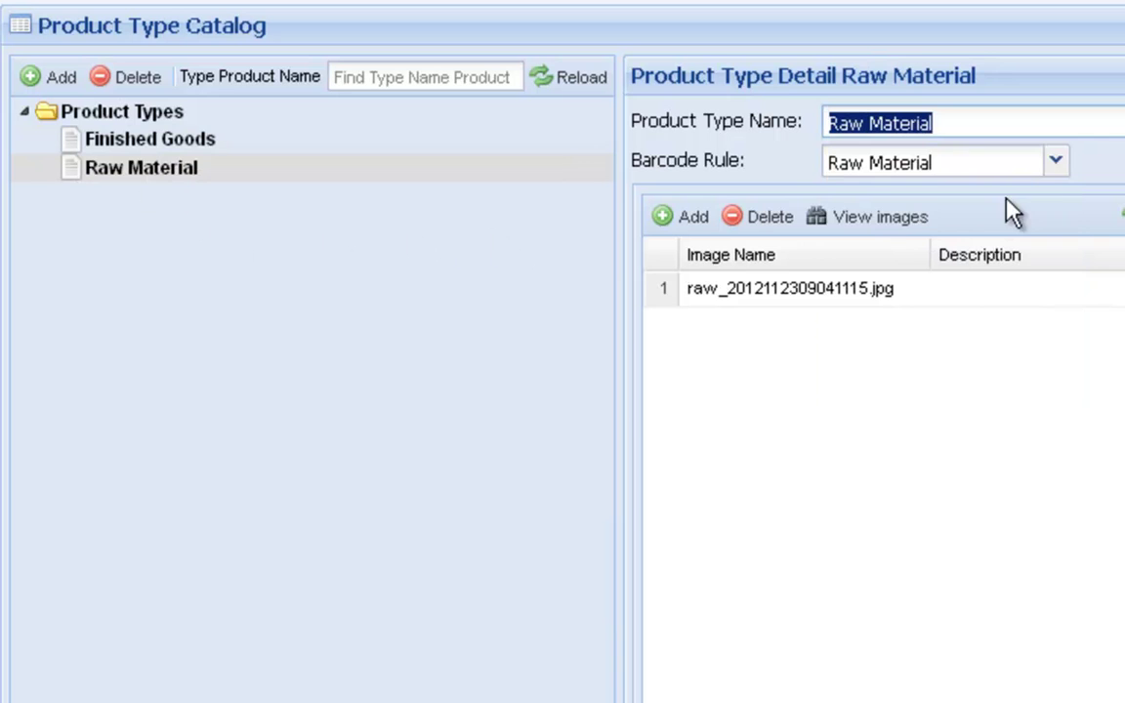
left_click(1056, 161)
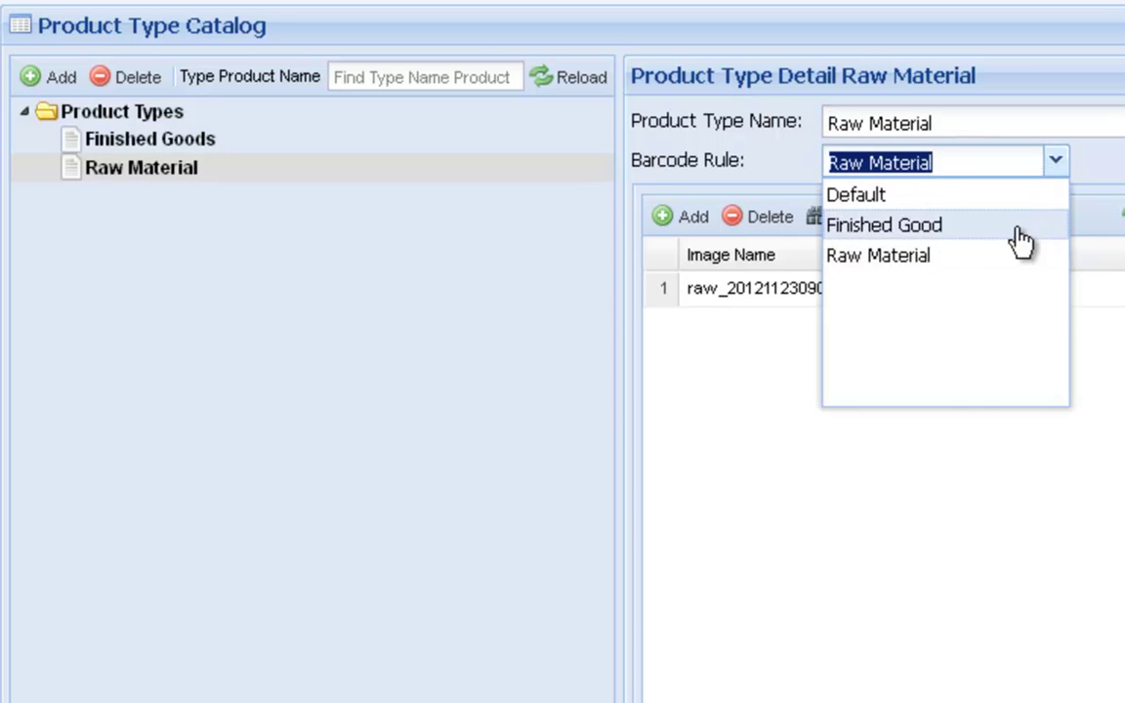
left_click(865, 259)
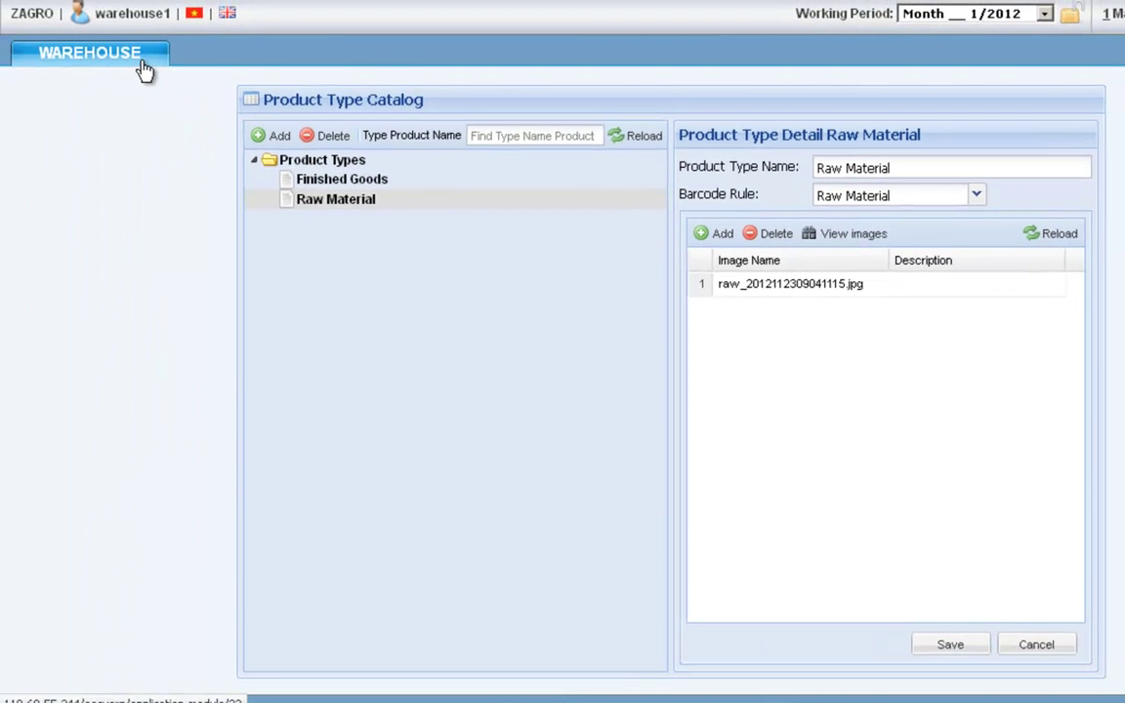
left_click(143, 71)
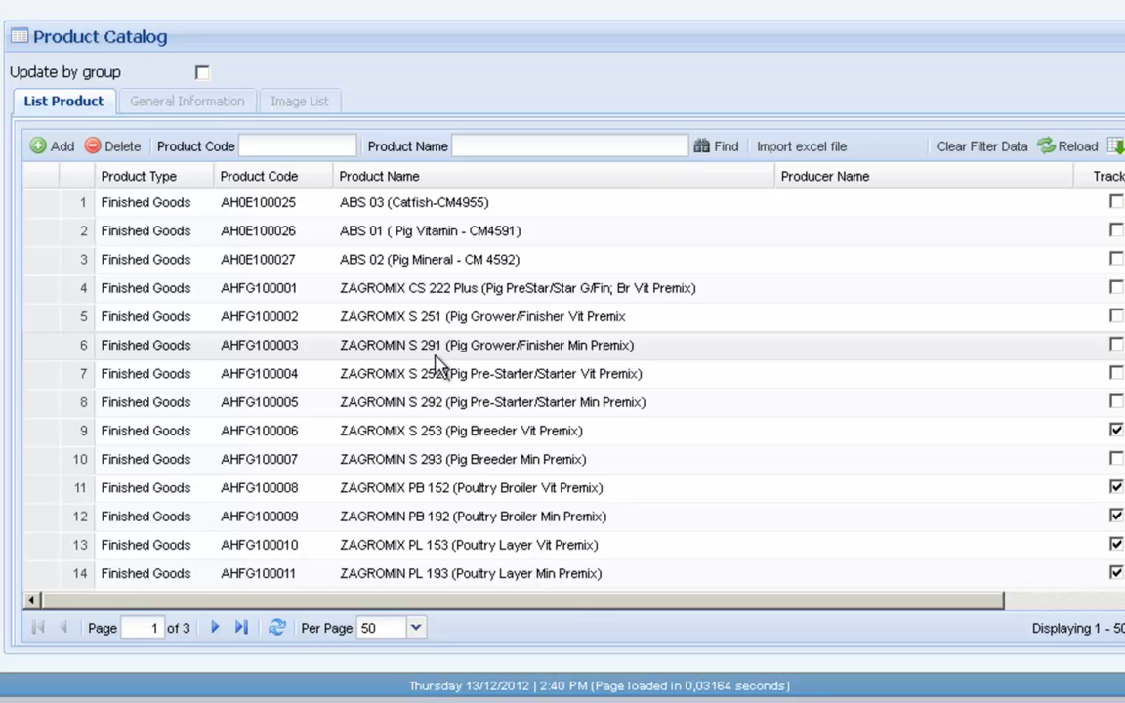
Page the Product Catalog to page 3 of 3, listing vitamins and Folic Acid
scroll(201, 401, "down", 3)
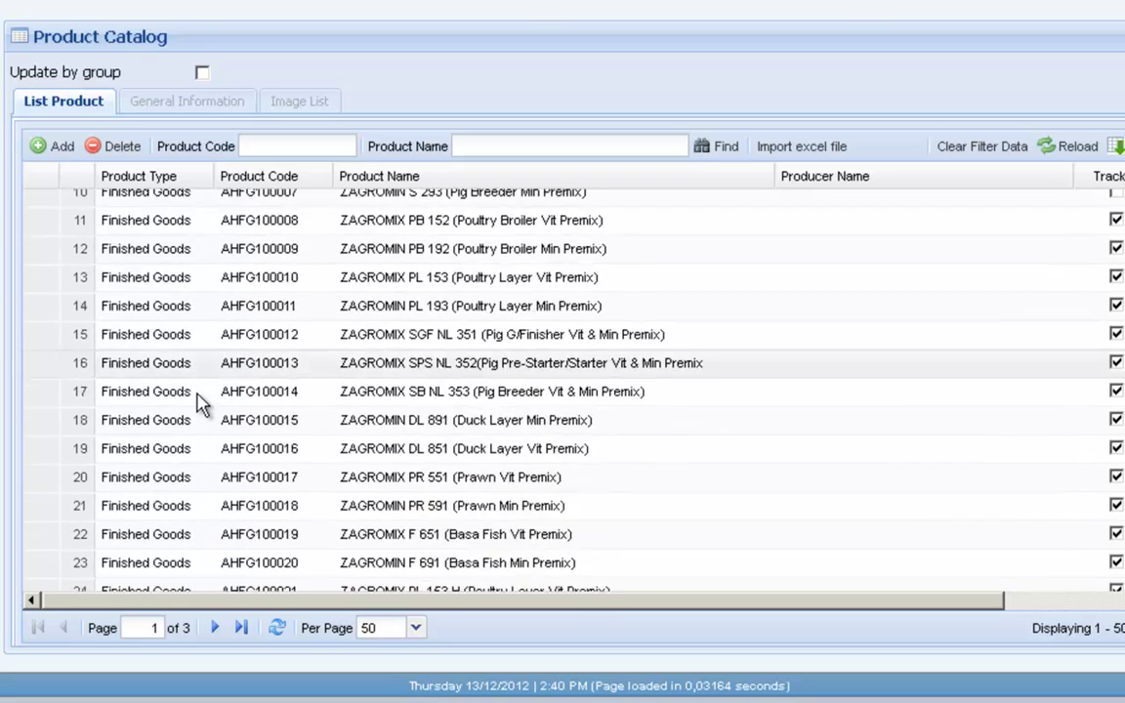
scroll(202, 401, "down", 4)
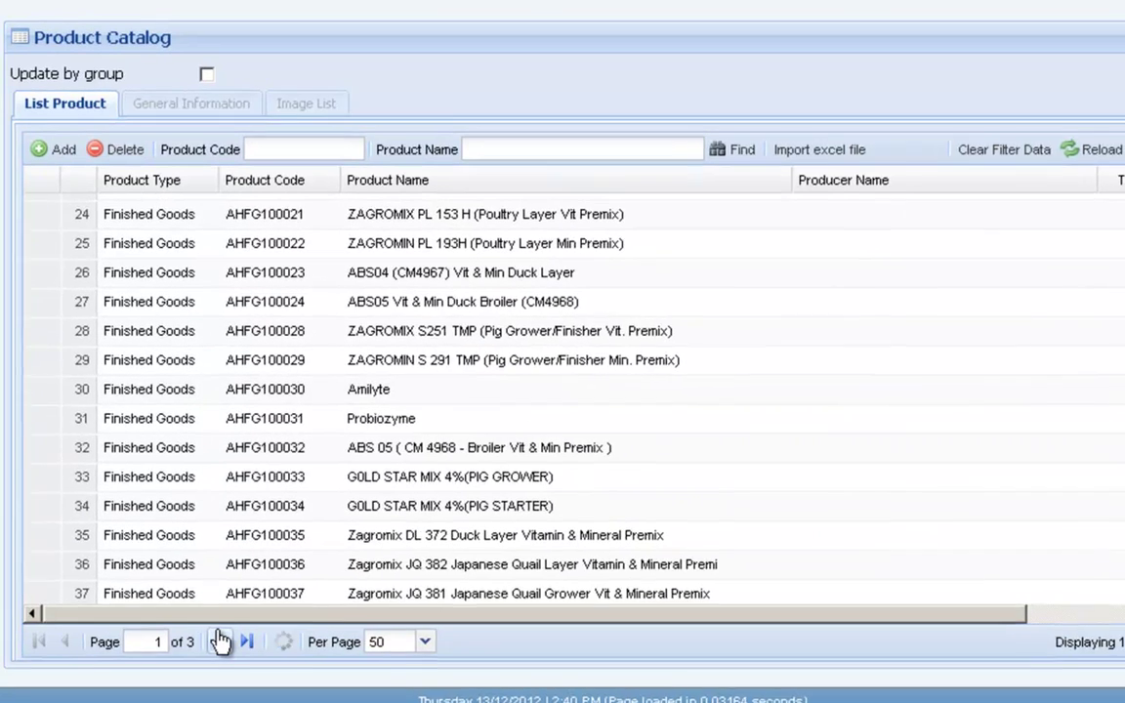
left_click(220, 626)
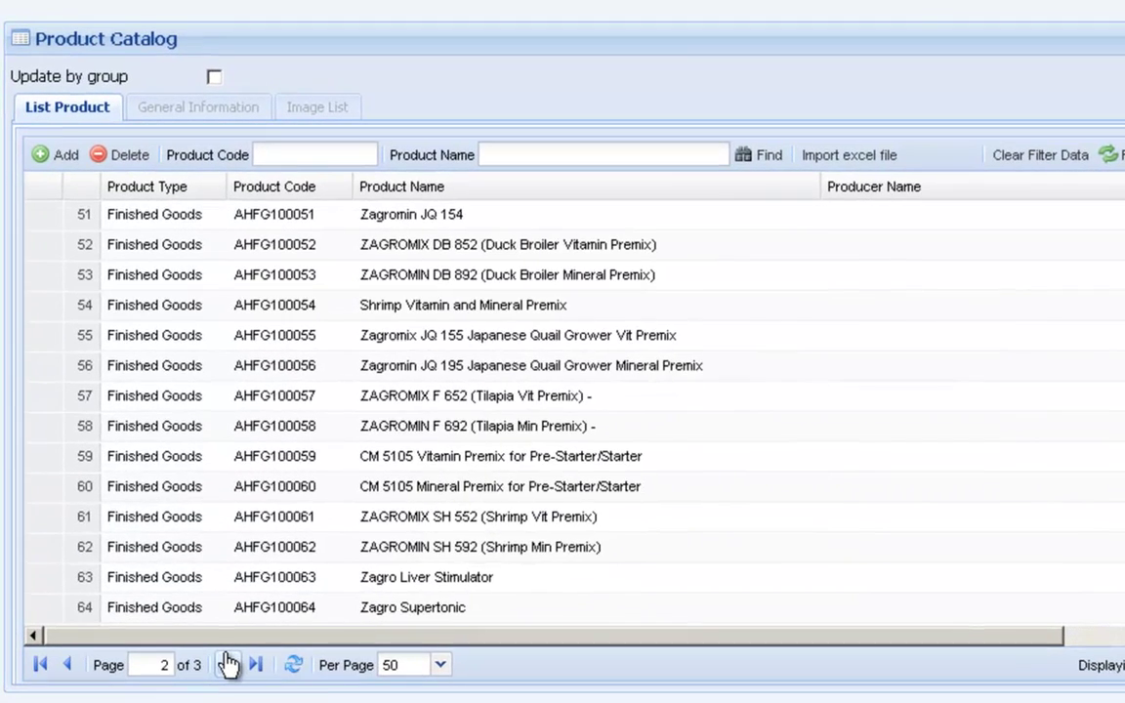
left_click(222, 627)
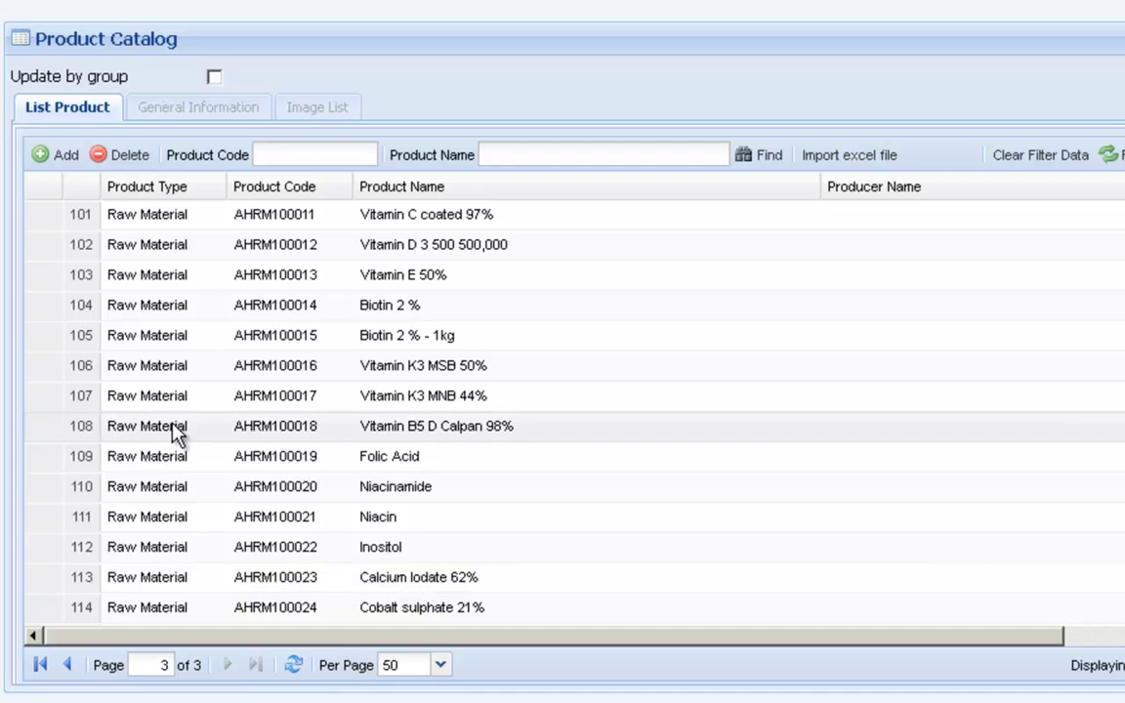